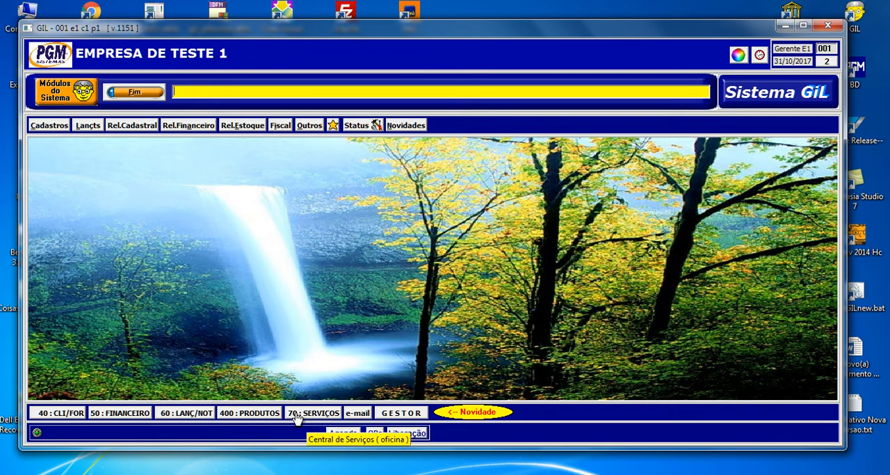
- In the services centre, list the existing records and create a new budget for the client COCA COLA DO BRASIL S/A, searching clients by "B"
left_click(318, 415)
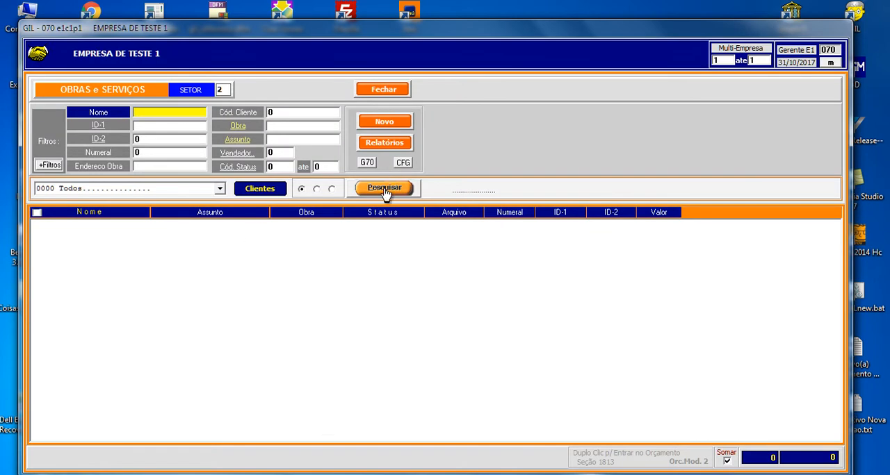
left_click(385, 188)
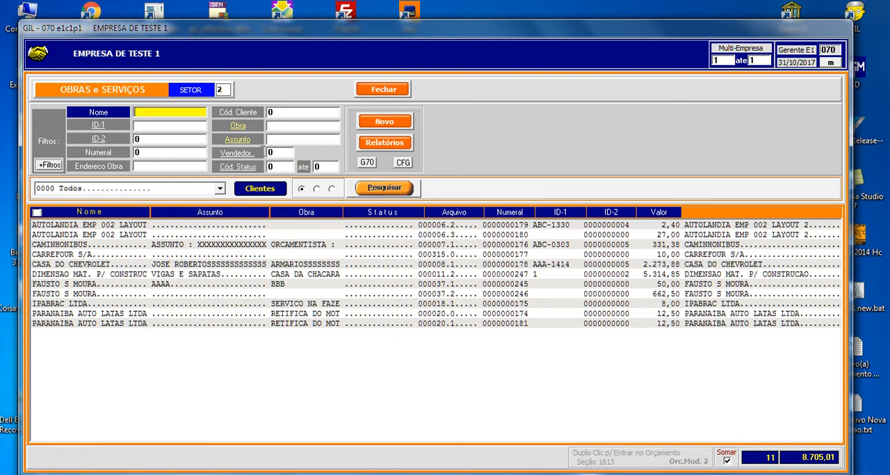
left_click(392, 125)
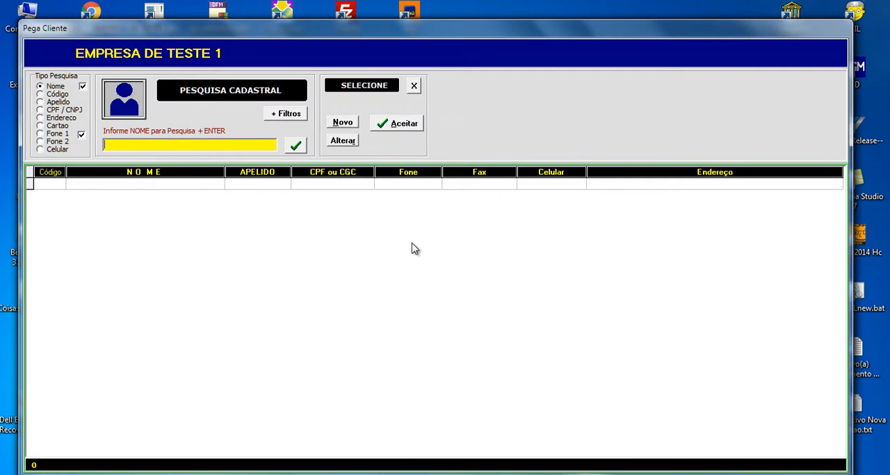
type("B")
key("Return")
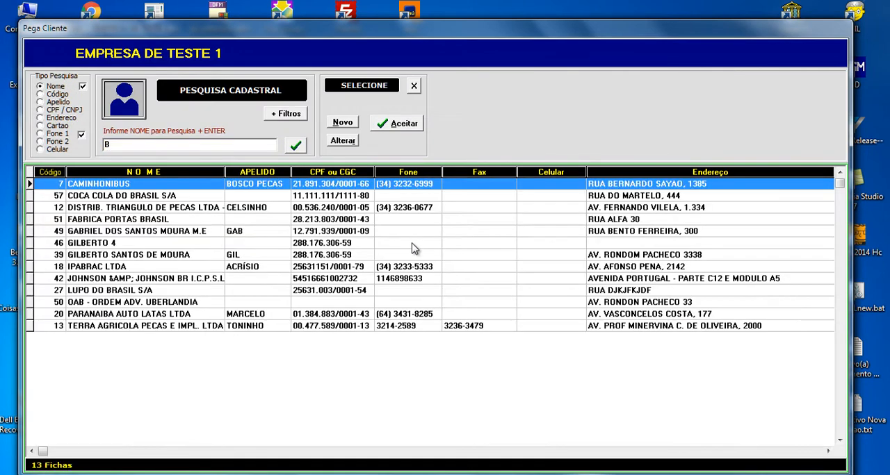
key("Down")
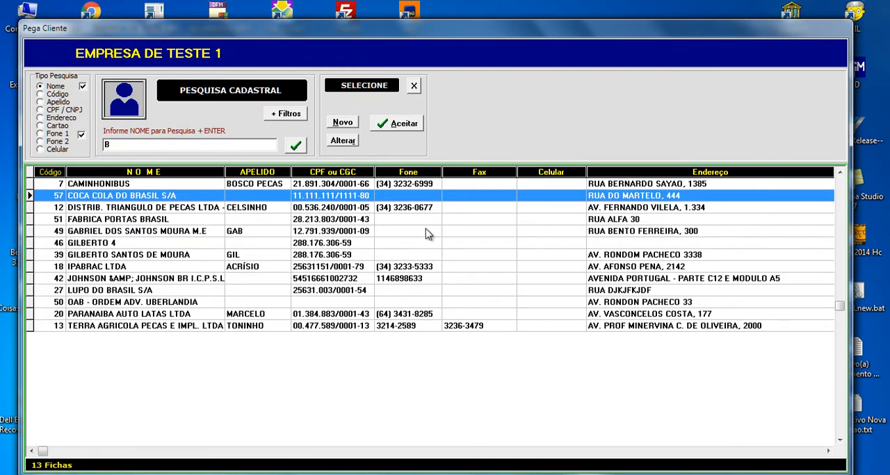
double_click(200, 198)
left_click(359, 182)
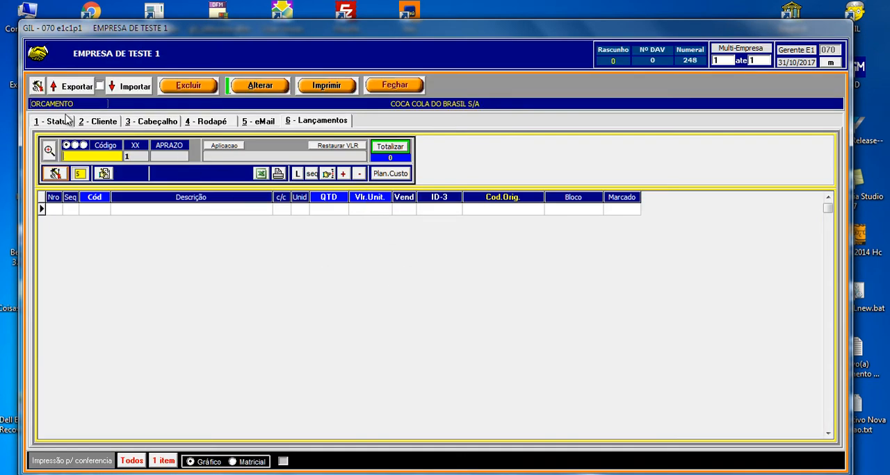
- Review the new budget's status page and the client's registration details
left_click(68, 121)
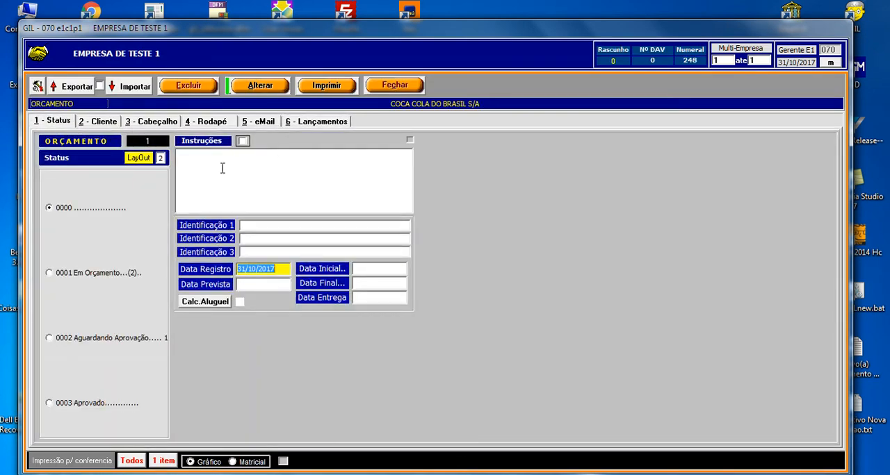
left_click(98, 123)
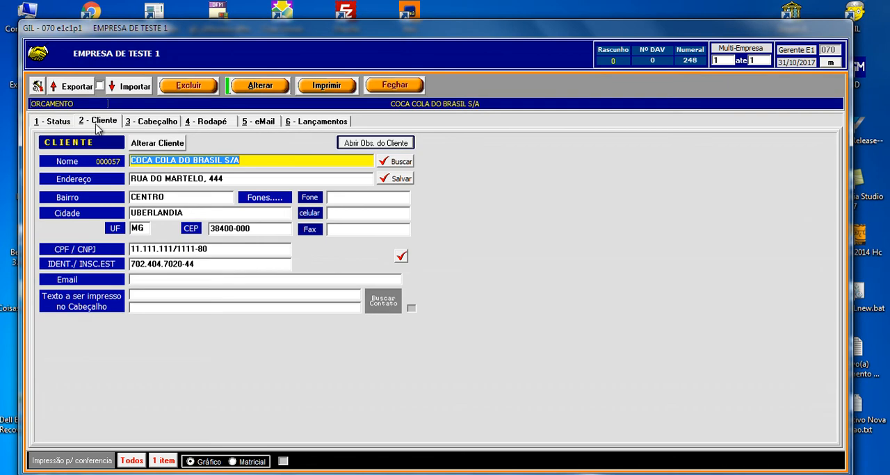
left_click_drag(245, 165, 64, 179)
- In the budget's header, set the Assunto to "PORTAO PRINCIPAL DA ENTRADA OFICINA"
left_click(178, 124)
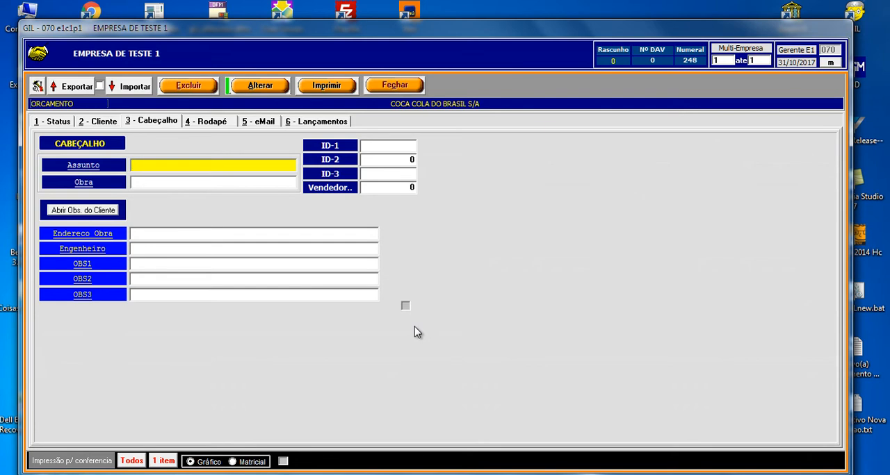
type("PORTAO PRINCIPAL ")
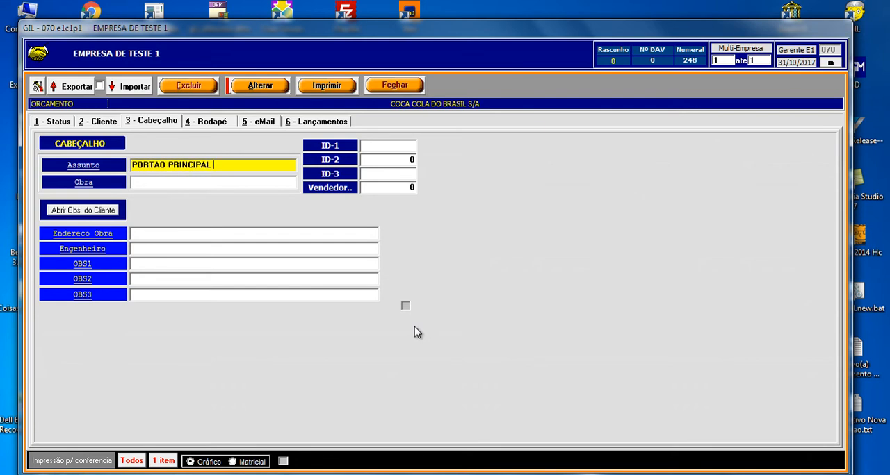
type("DA ENTRADA OFICINA")
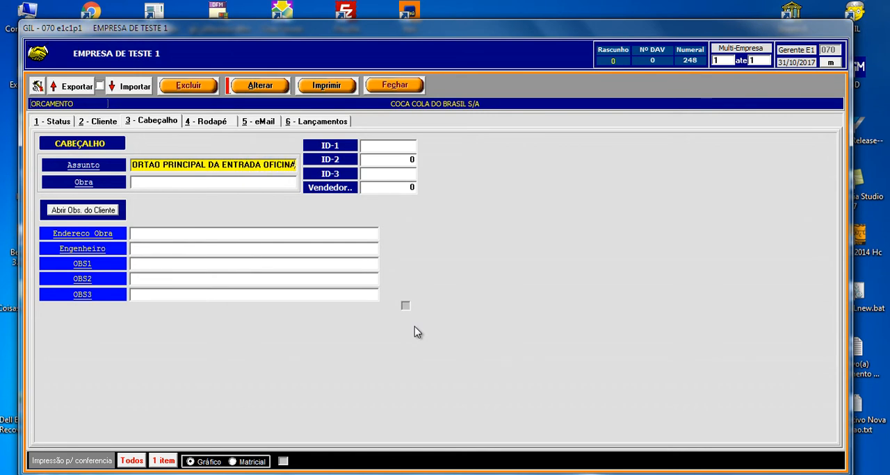
key("Return")
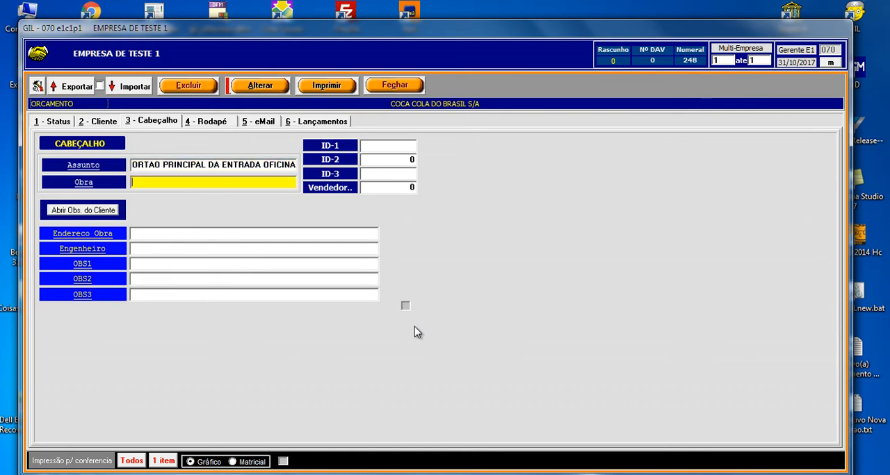
- Set the header's Obra to "PORTARIA", leaving the ID and Vendedor fields at their defaults
type("PORTARIA")
key("Return")
key("Return")
key("Return")
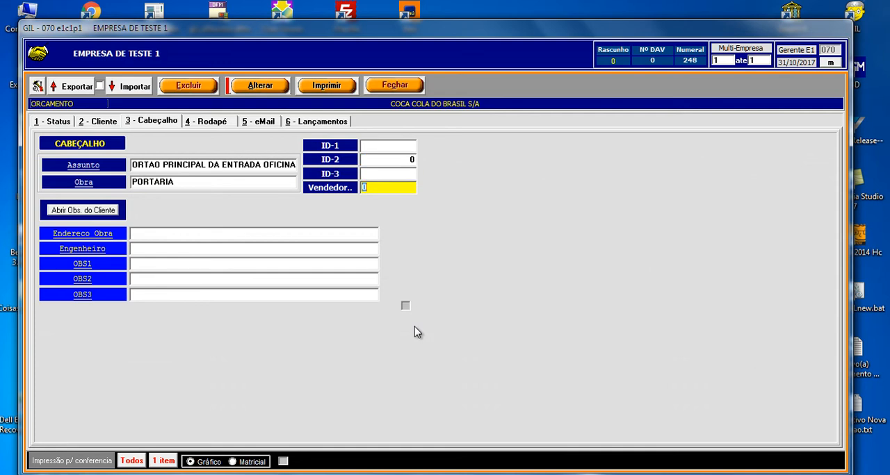
key("Return")
- Fill in the work-site address and the engineer's name in the budget's header
type("A")
key("BackSpace")
type("ROD. BR. 050 KM 42")
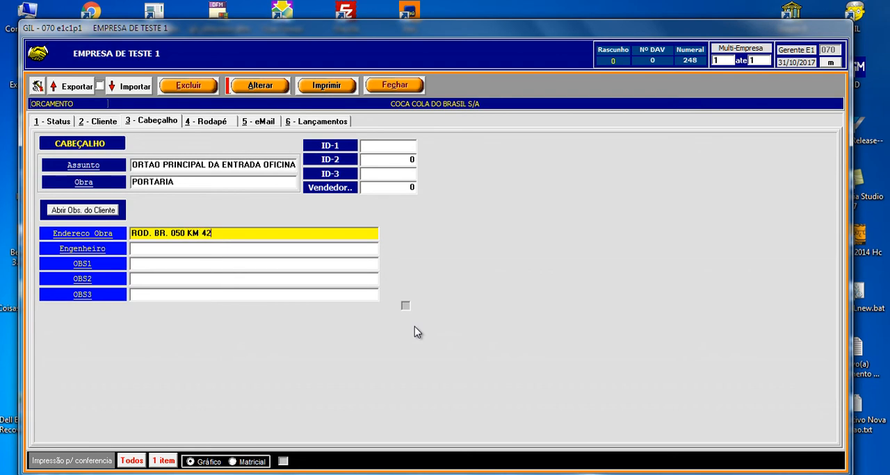
key("Return")
key("Return")
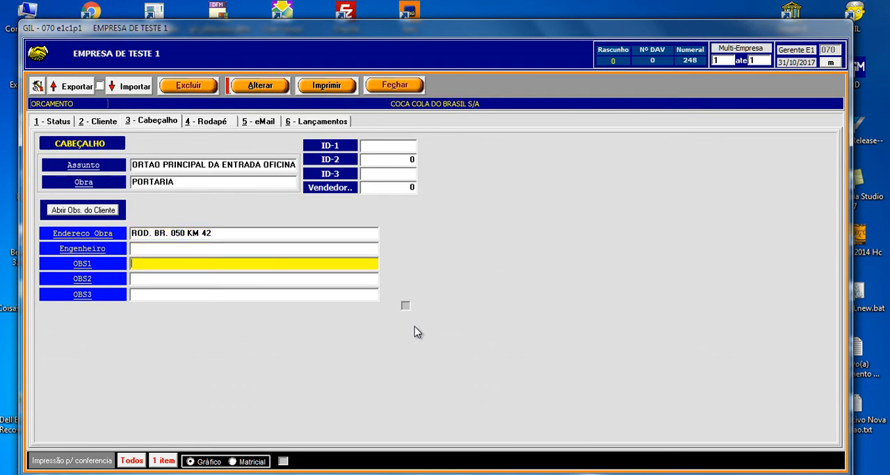
key("Up")
type("FABIO")
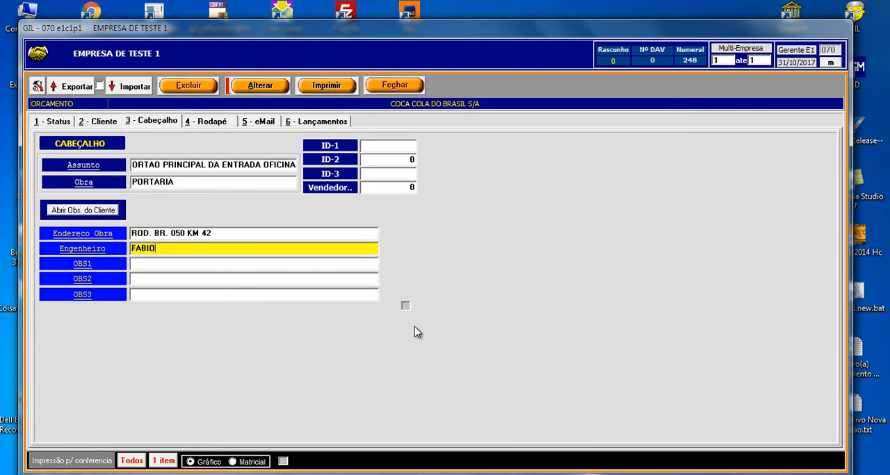
key("Return")
- Enter "PROUTO CONFECCAO PROPRIA" as the header's first observation, OBS1
type("PROUTO")
key("BackSpace")
type("O CON")
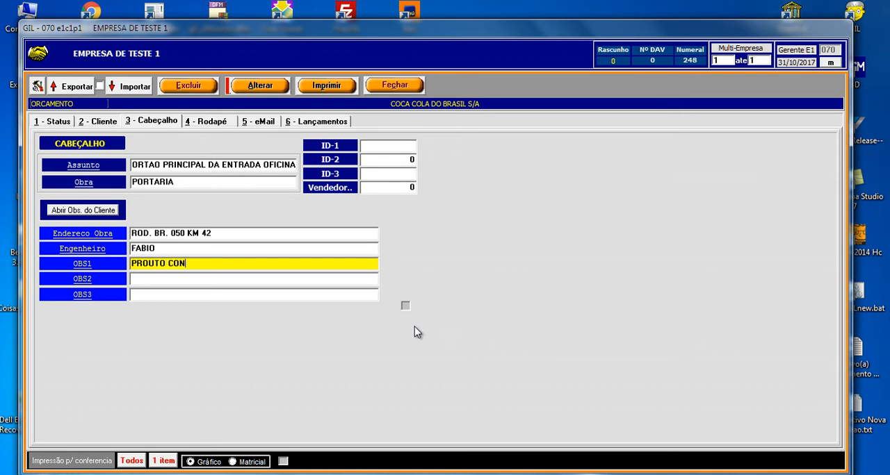
type("FECCAO PROPRIA")
key("Return")
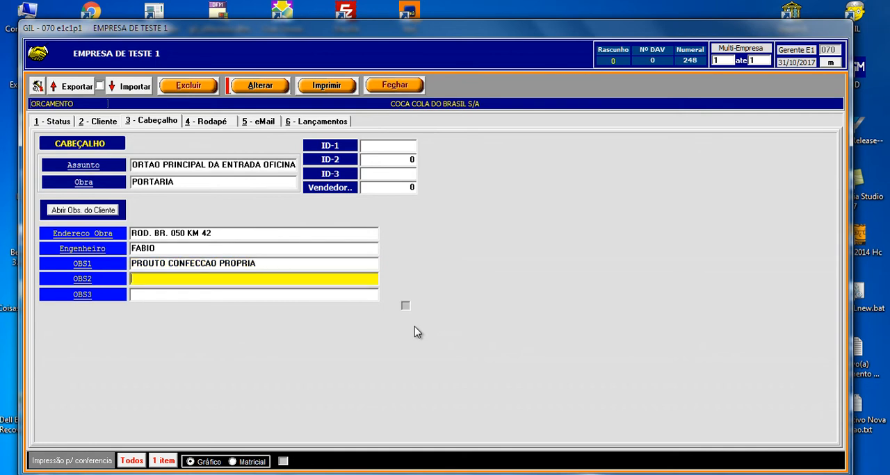
- Enter "ORCAR MAO DE OBRA" as observation OBS2 and save the header changes
type("ORCAR MAO DE OBRA")
key("Return")
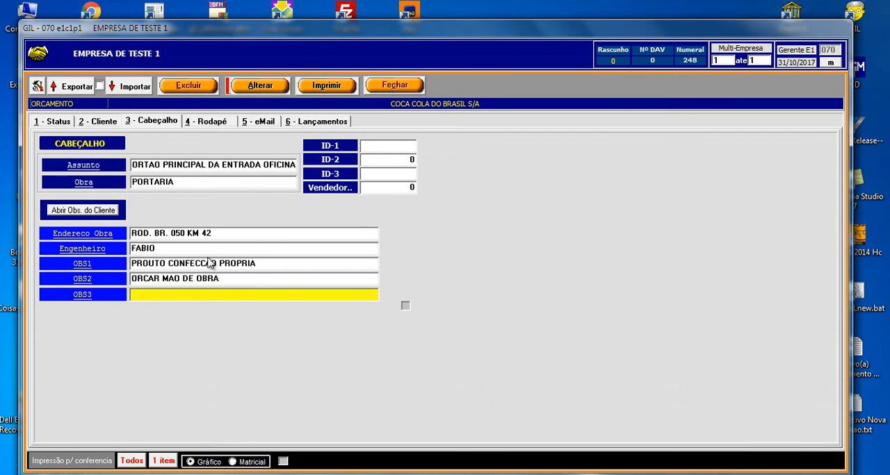
left_click(237, 86)
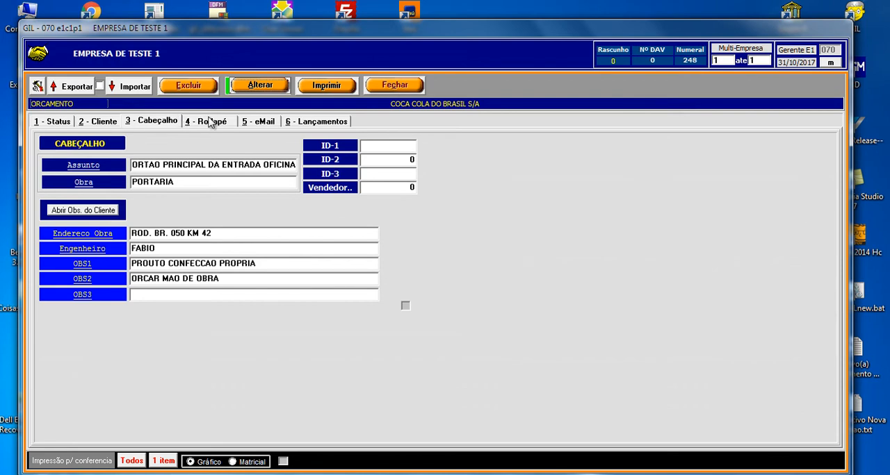
- Find the product PORTAO MEDIEVAL 2 LAMINAS by searching for "PORTAO" and add it to the budget's entries with quantity 1
left_click(326, 121)
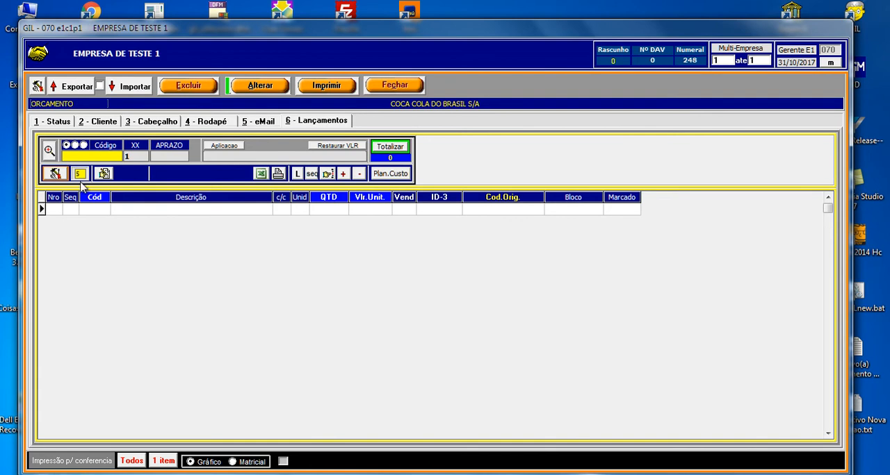
left_click(56, 172)
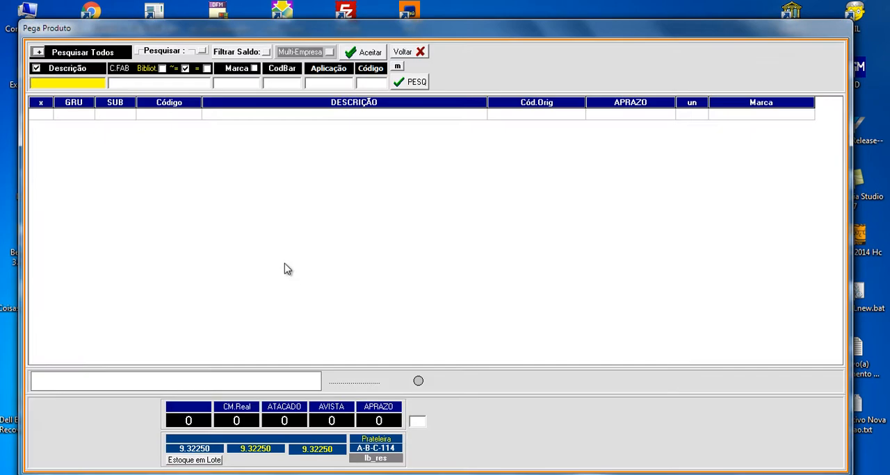
type("PORTAO")
key("Return")
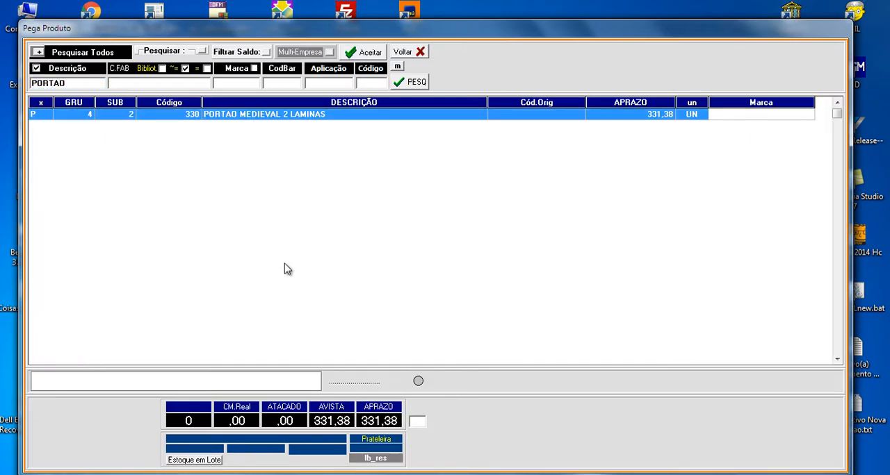
double_click(270, 116)
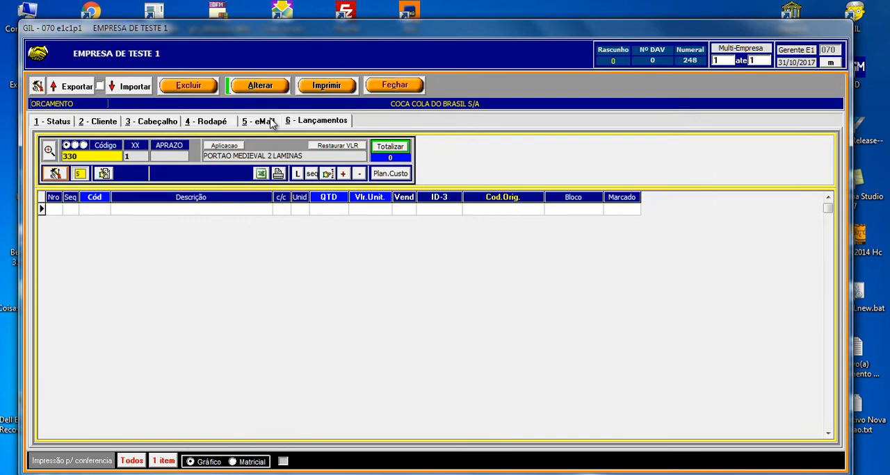
key("Return")
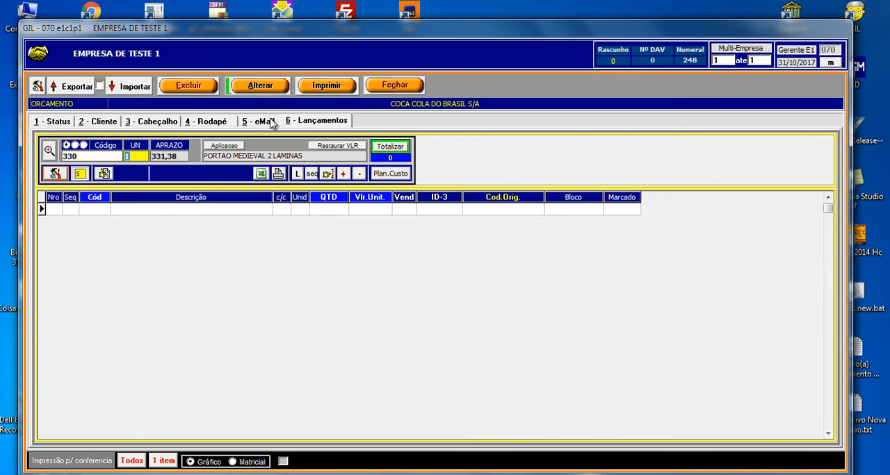
key("Return")
key("Return")
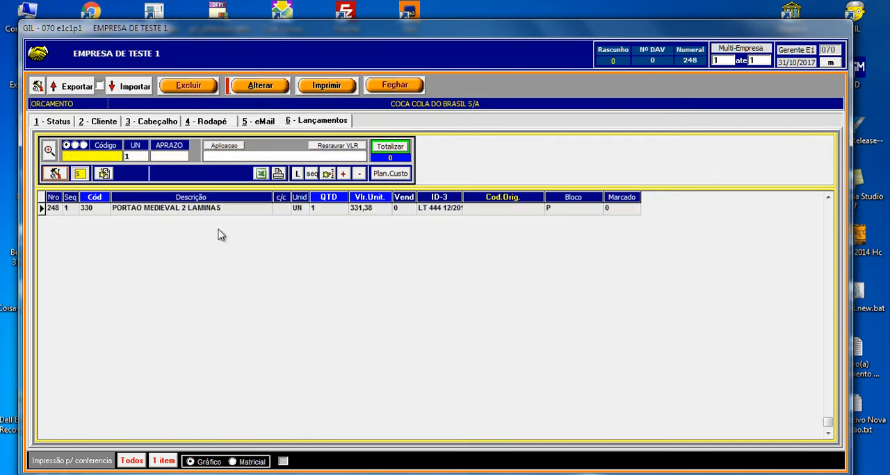
- Try a quantity of 2 on the PORTAO MEDIEVAL 2 LAMINAS line, and set it back to 1
left_click(205, 210)
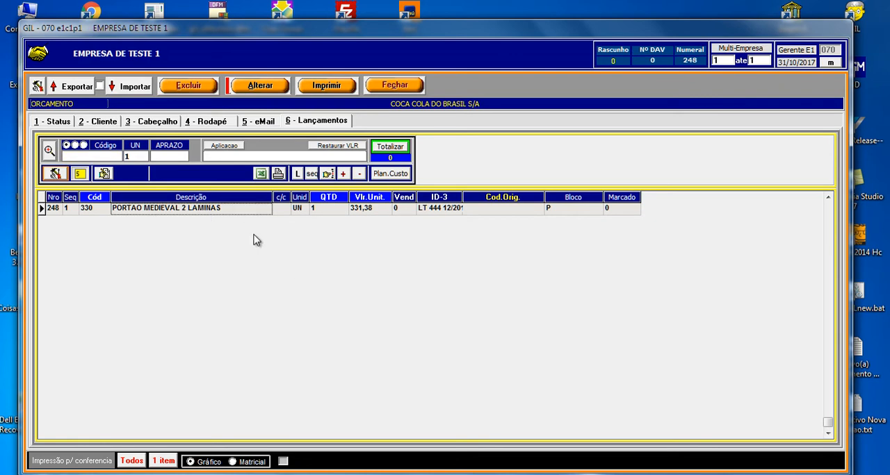
left_click(333, 212)
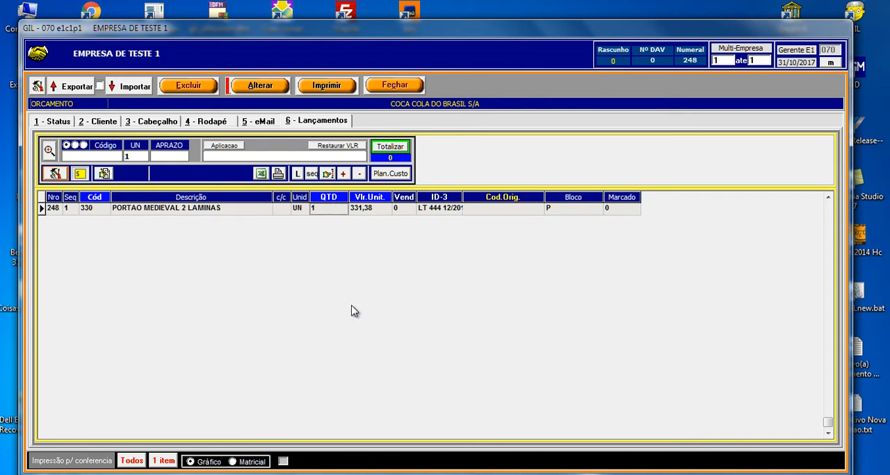
type("2")
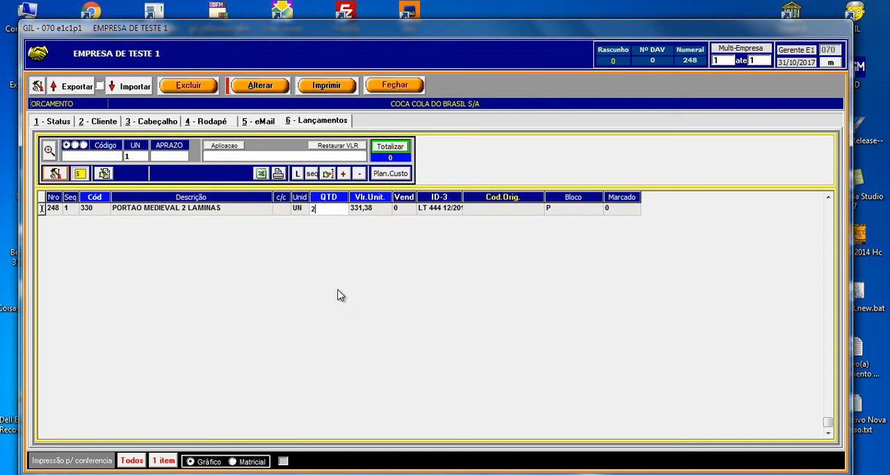
key("Tab")
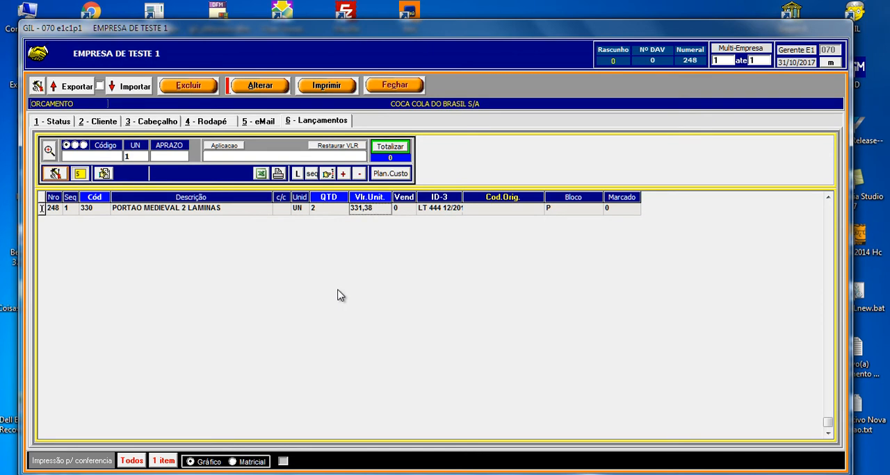
key("Left")
type("1")
- Set the unit value of the PORTAO MEDIEVAL 2 LAMINAS line to 2000 and save the budget
key("Right")
type("1")
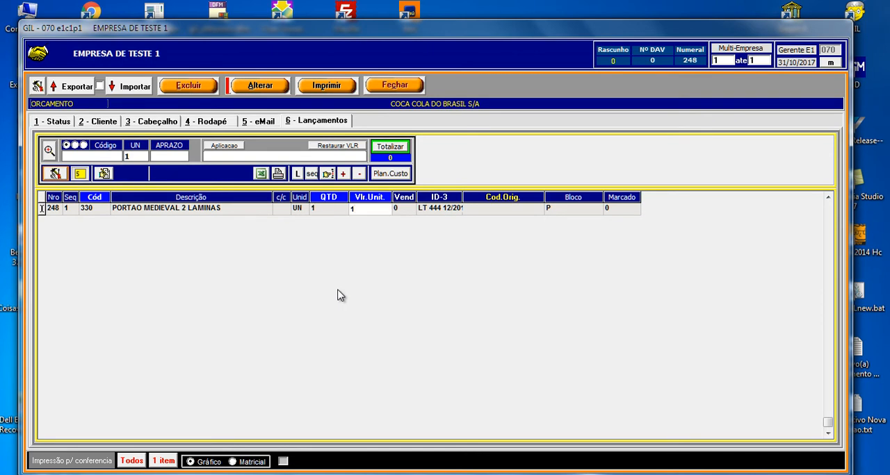
key("BackSpace")
type("2000")
left_click(240, 97)
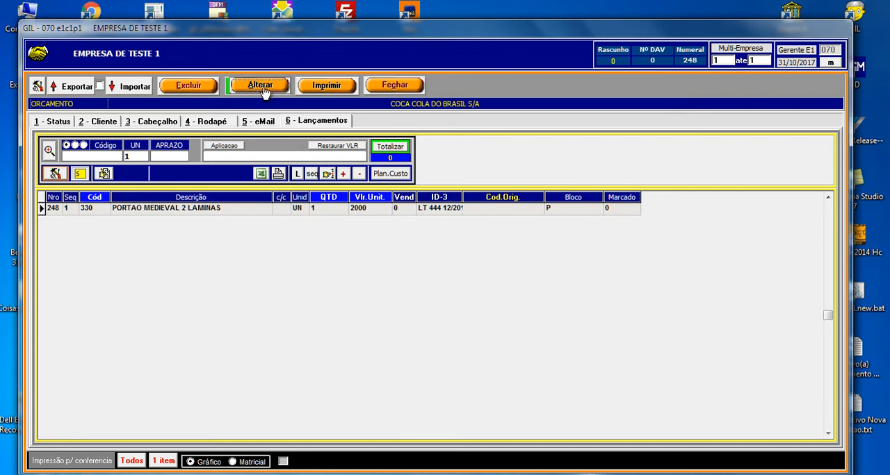
left_click(253, 211)
left_click(280, 212)
left_click(299, 212)
left_click(323, 209)
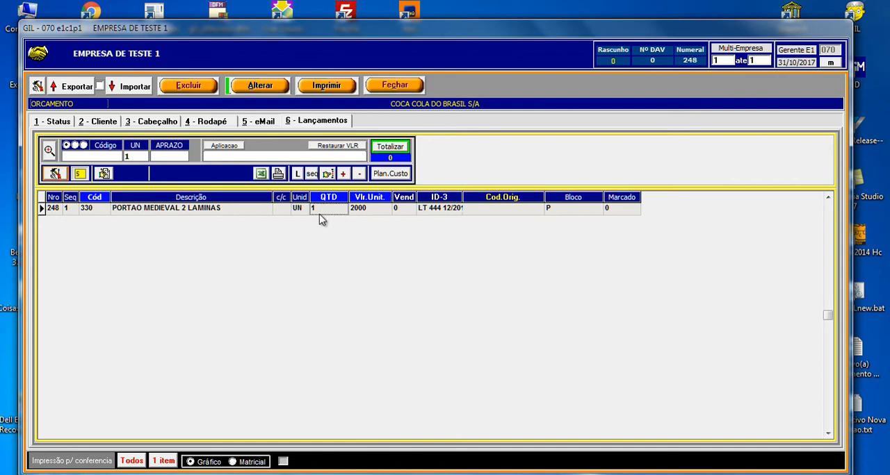
- Open the budget's print preview and review its header, item line and total
left_click(332, 88)
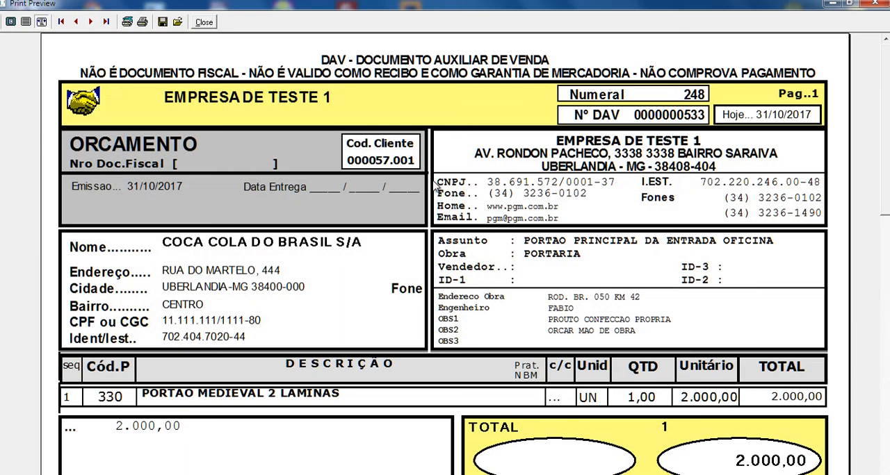
scroll(875, 201, "down", 3)
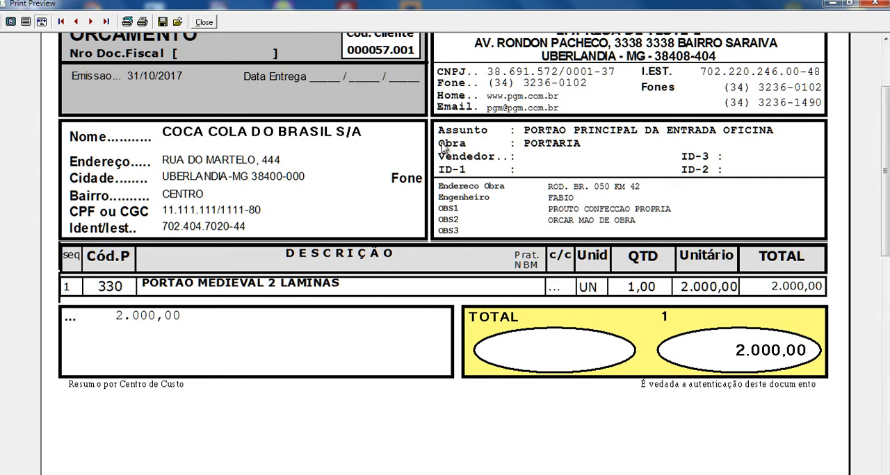
- Close the print preview, open the cost plan of the PORTAO MEDIEVAL 2 LAMINAS line, and set its Largura to 0
left_click(210, 25)
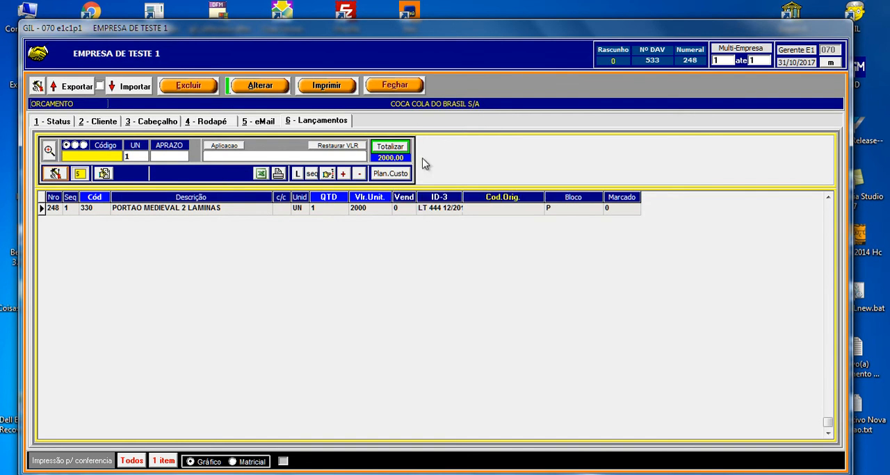
left_click(394, 175)
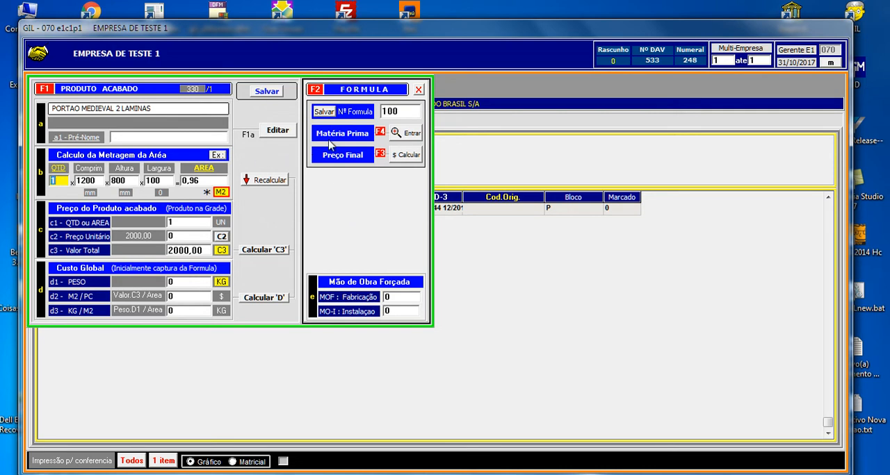
left_click(400, 110)
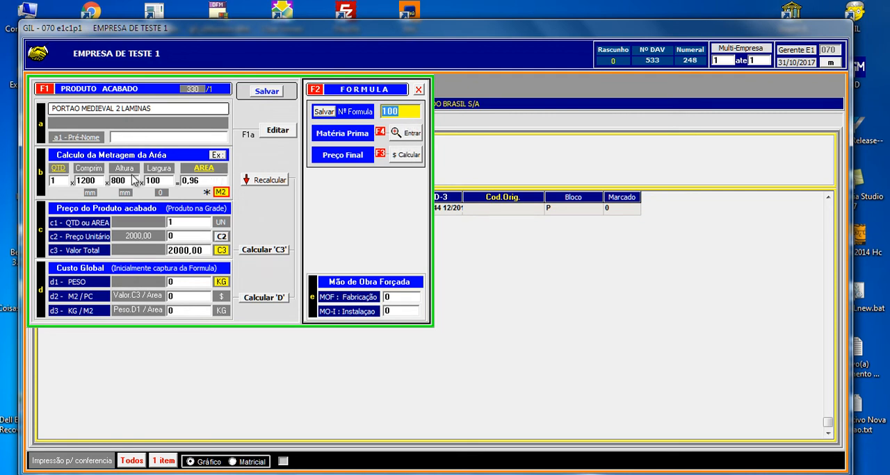
left_click(102, 180)
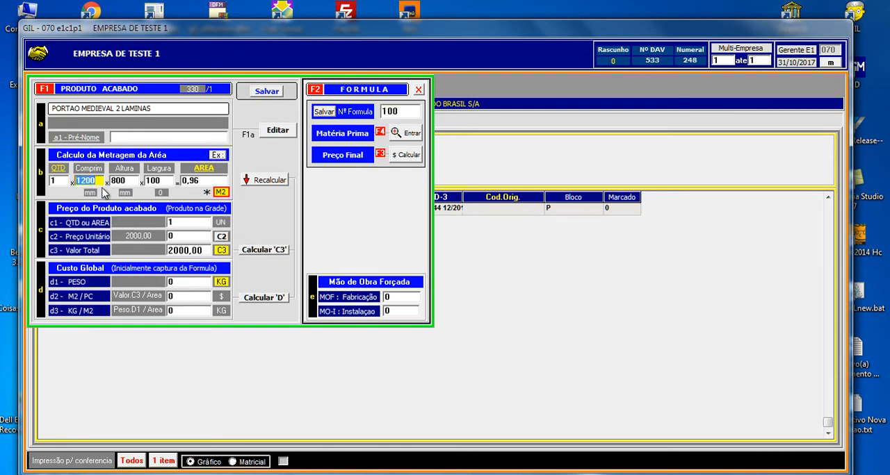
left_click(161, 180)
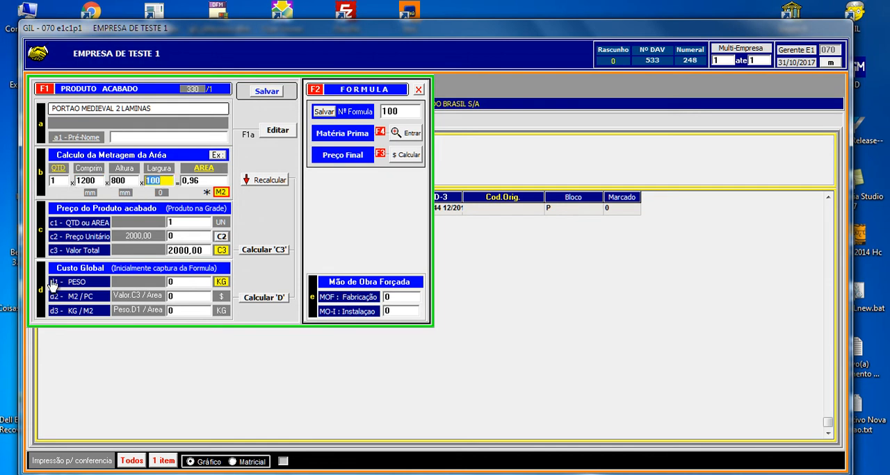
type("0")
mouse_move(126, 214)
key("Return")
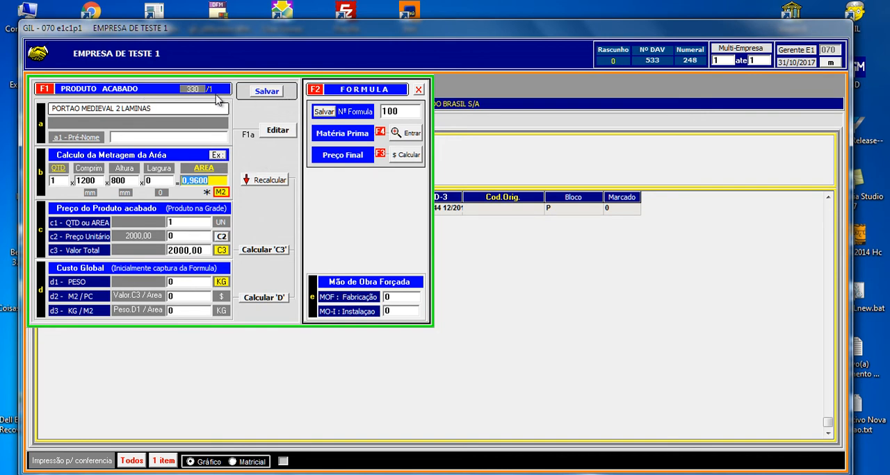
- Open the raw-material formula search for formula 100 and enlarge the window to show its details and photo
left_click(257, 89)
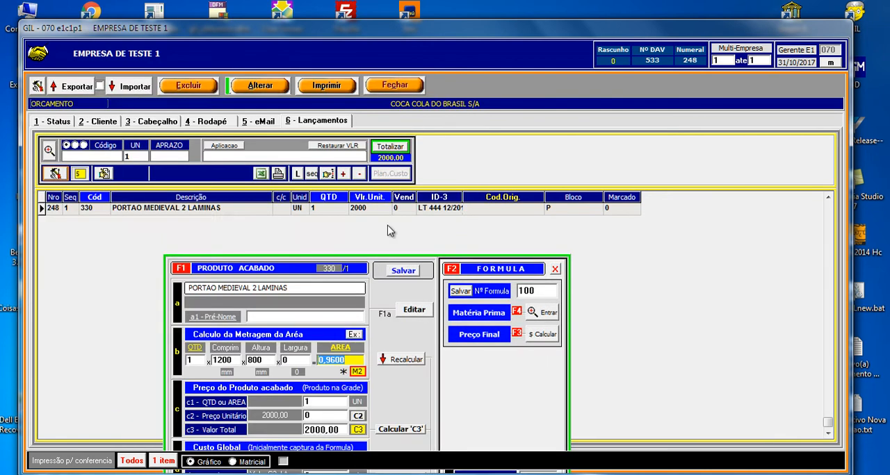
left_click_drag(386, 261, 245, 81)
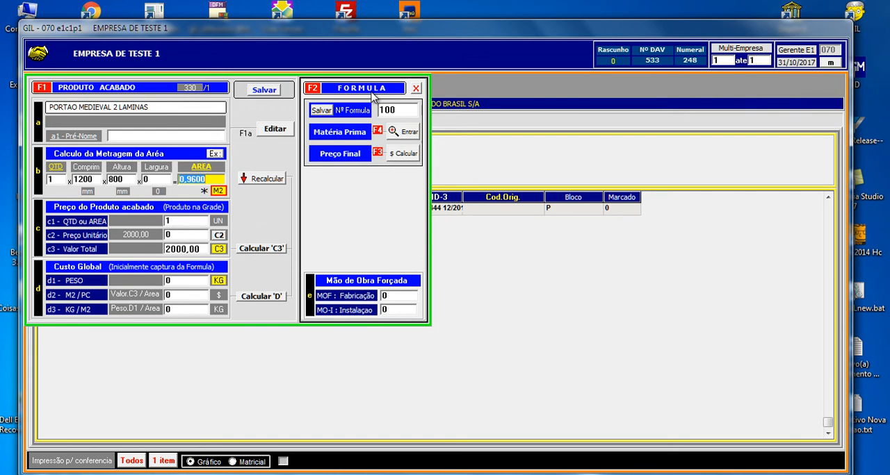
left_click(401, 132)
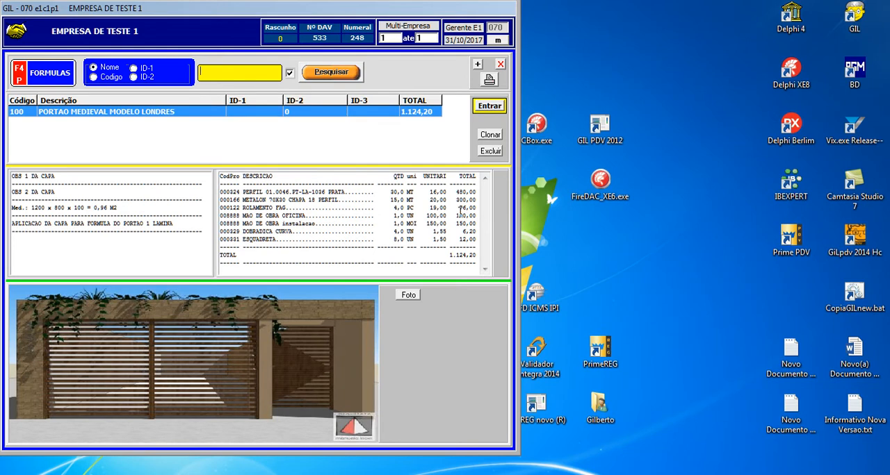
left_click_drag(515, 457, 746, 465)
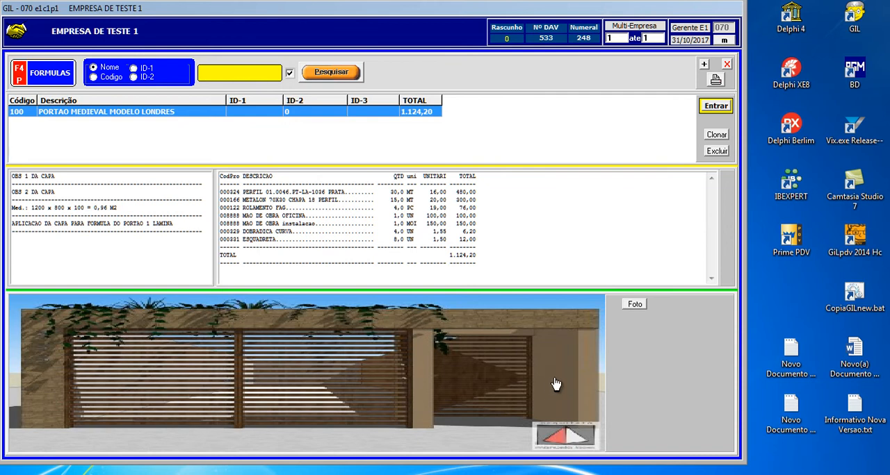
- Replace the photo of formula 100, PORTAO MEDIEVAL MODELO LONDRES, with a gate picture from the GILx Fotos folder on drive C
left_click(634, 304)
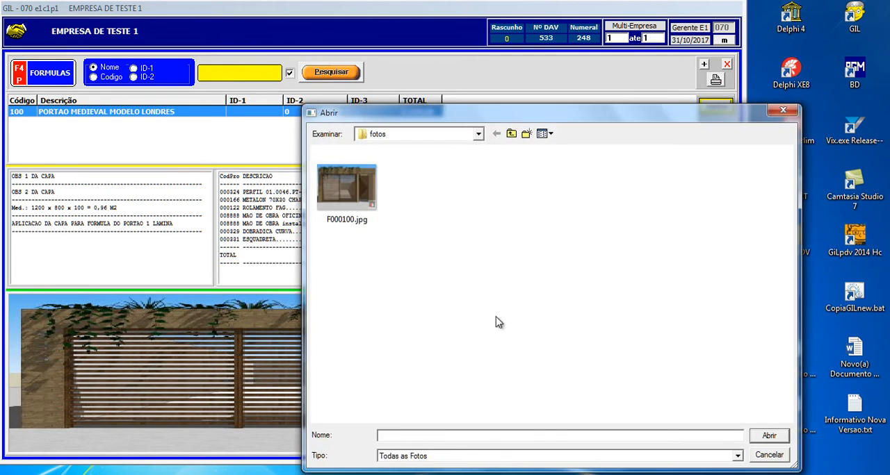
left_click(479, 135)
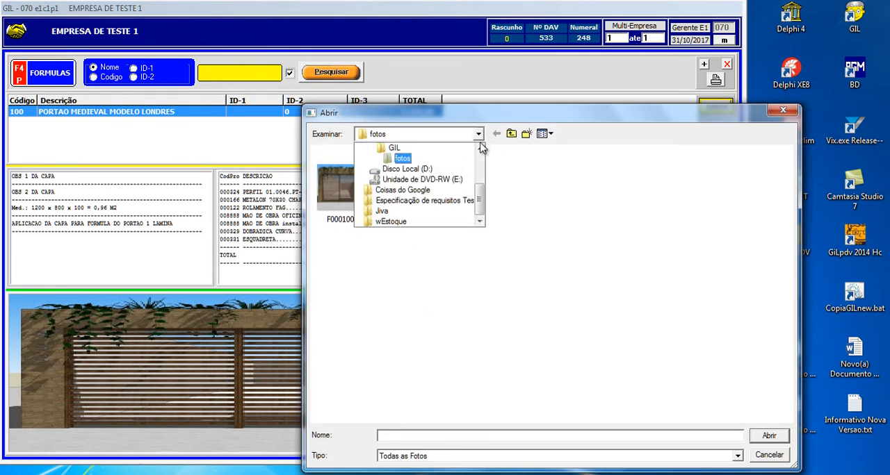
scroll(483, 149, "up", 2)
left_click(427, 158)
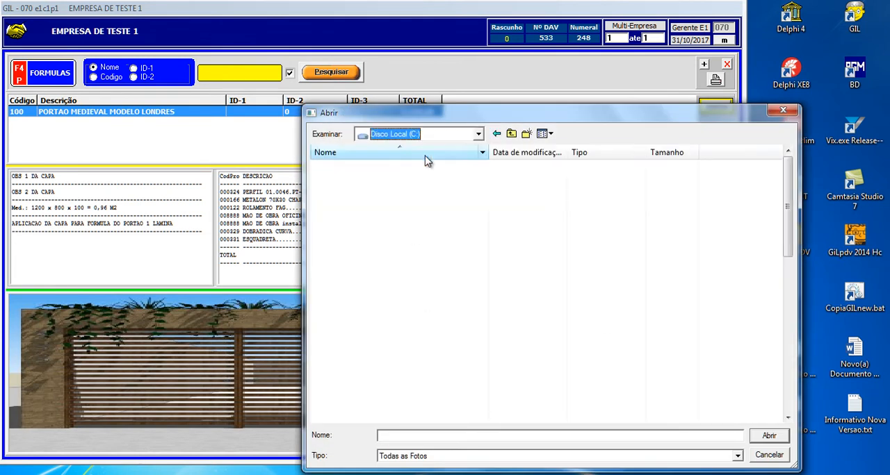
left_click(342, 333)
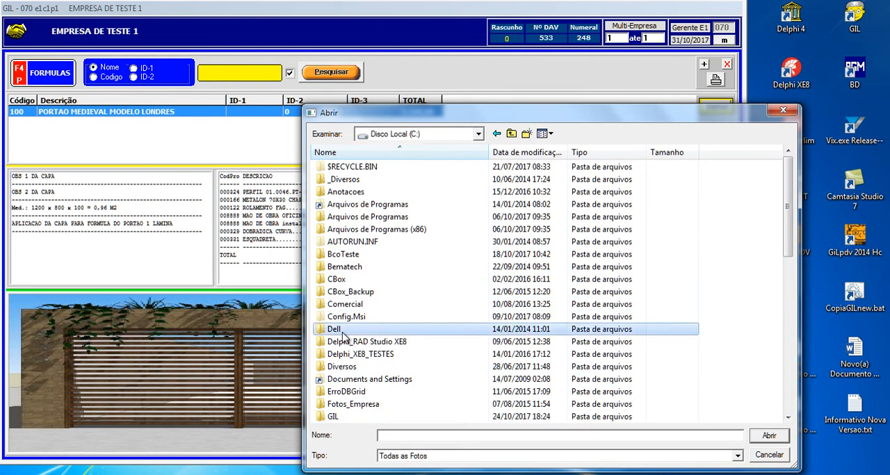
scroll(347, 326, "down", 4)
double_click(354, 269)
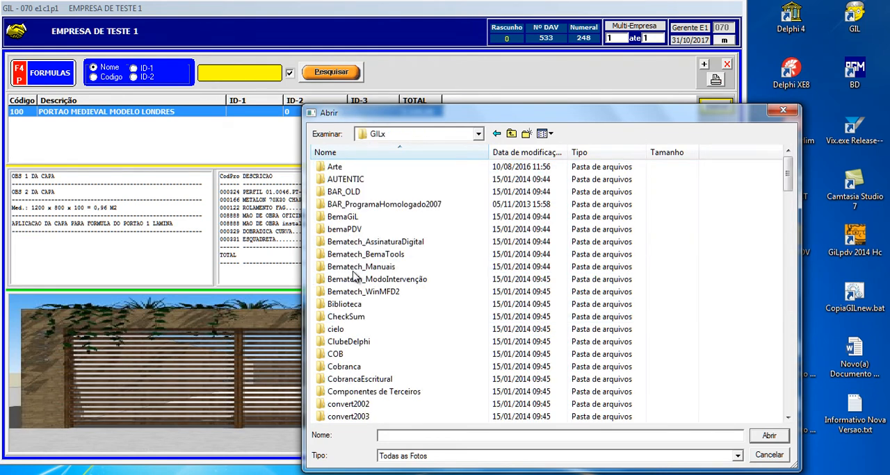
left_click(356, 304)
type("fo")
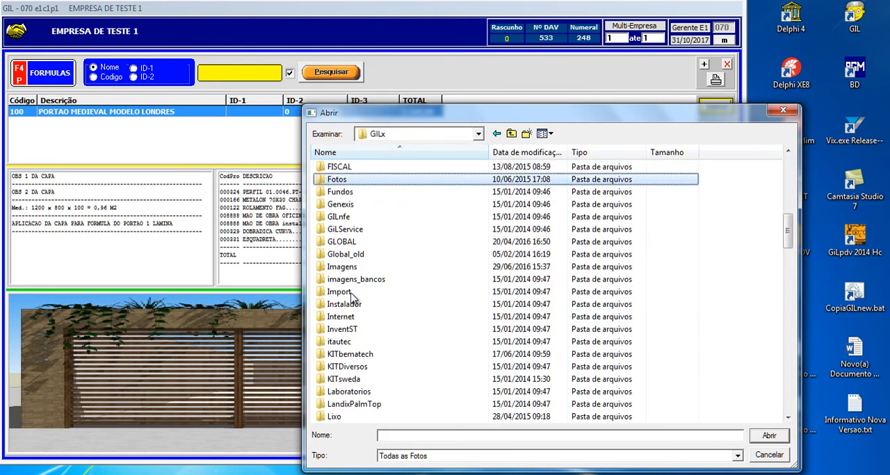
double_click(399, 182)
left_click(415, 285)
left_click(768, 438)
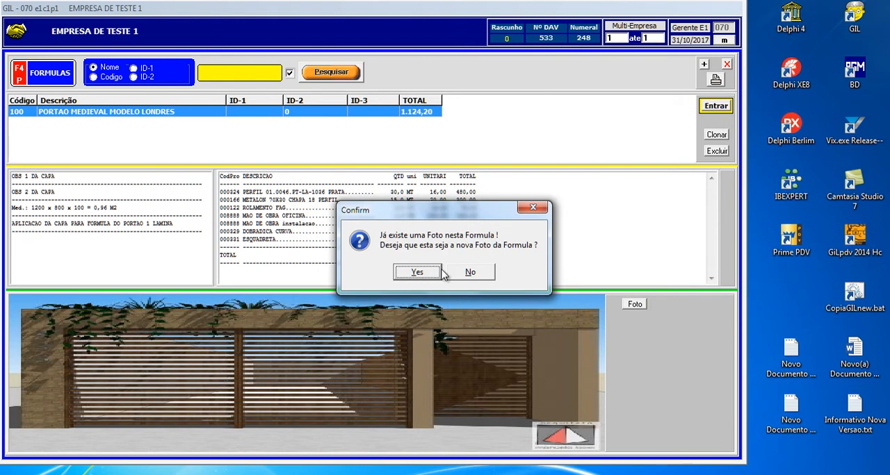
left_click(417, 272)
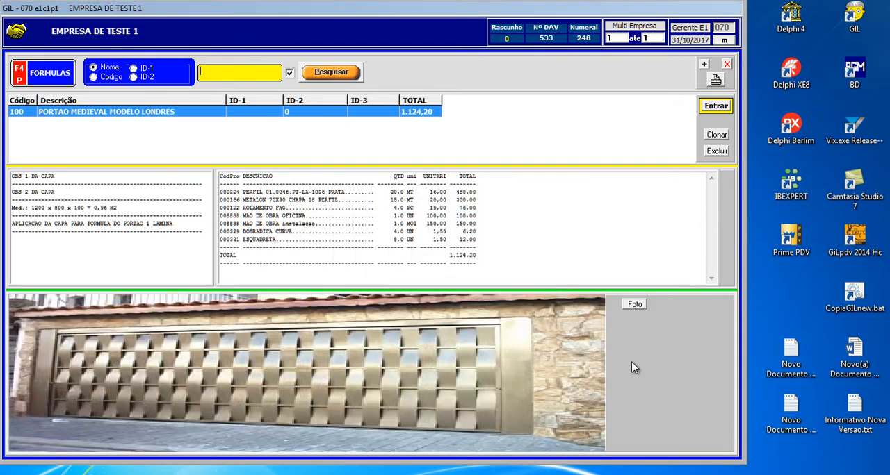
- Resize and reposition the formula window, and shrink the formula list so the full material breakdown fits
left_click_drag(742, 463, 793, 462)
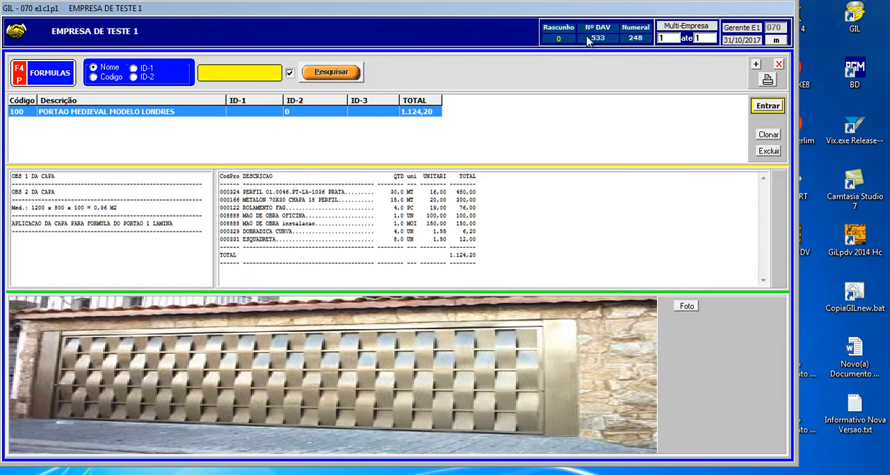
left_click_drag(449, 10, 473, 28)
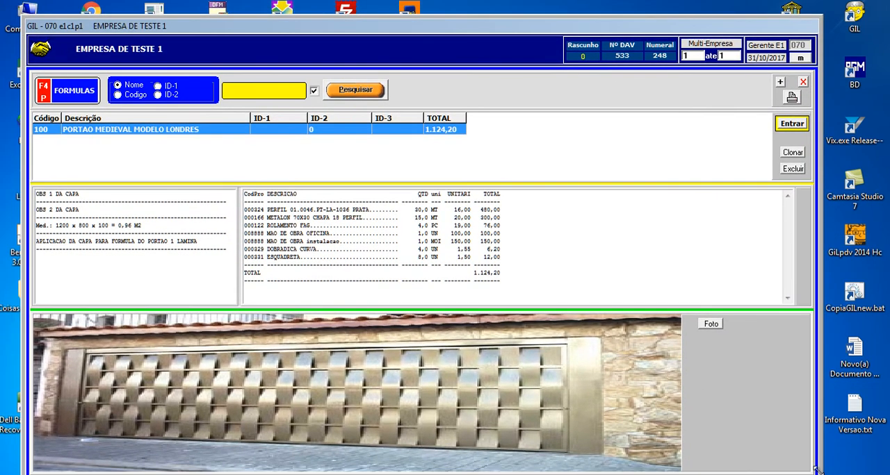
left_click_drag(821, 474, 785, 469)
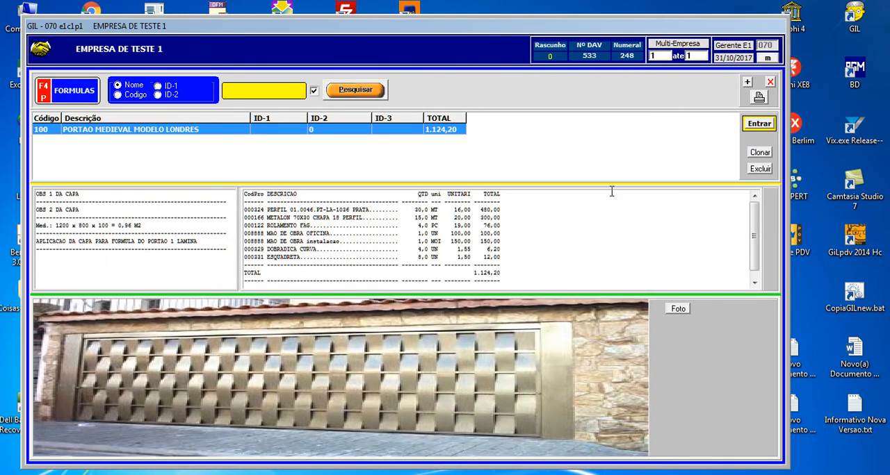
left_click_drag(606, 183, 606, 164)
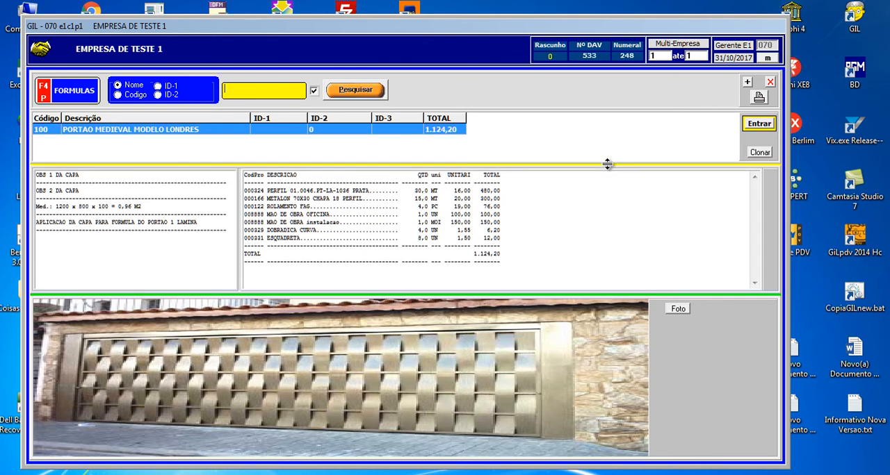
- Preview the printout of the formula with its material breakdown, and close the preview
left_click(759, 98)
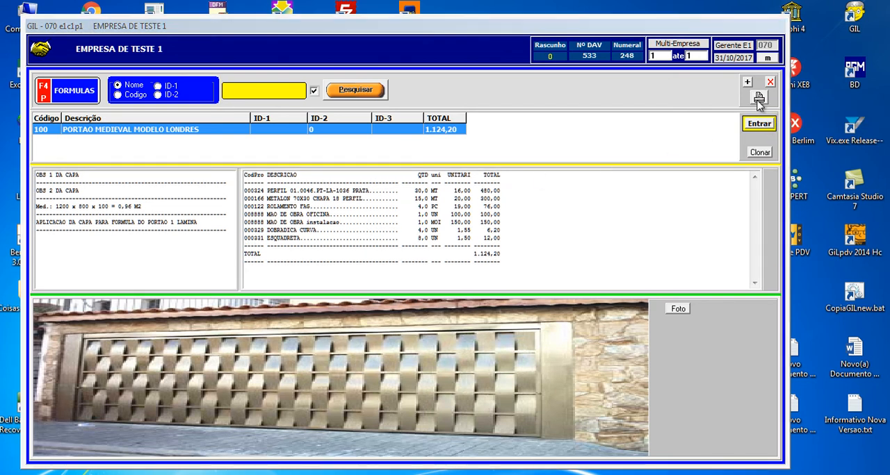
mouse_move(885, 209)
left_mouse_down()
mouse_move(886, 256)
mouse_move(868, 334)
mouse_move(886, 212)
left_mouse_up()
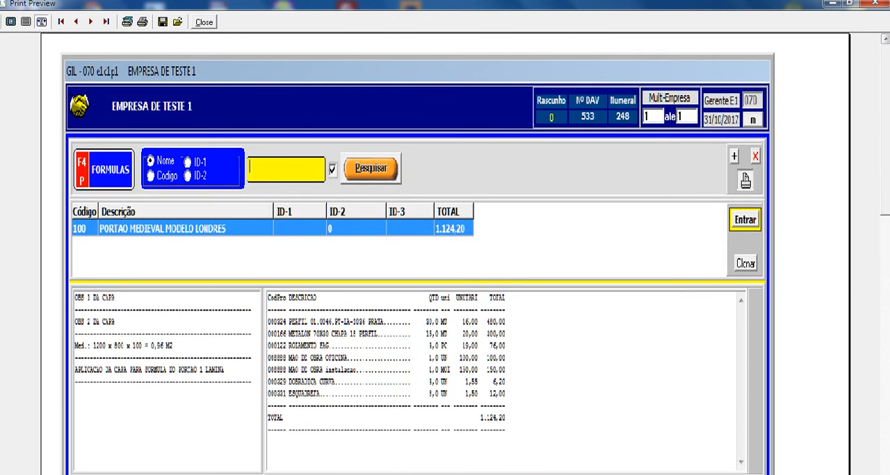
left_click(202, 23)
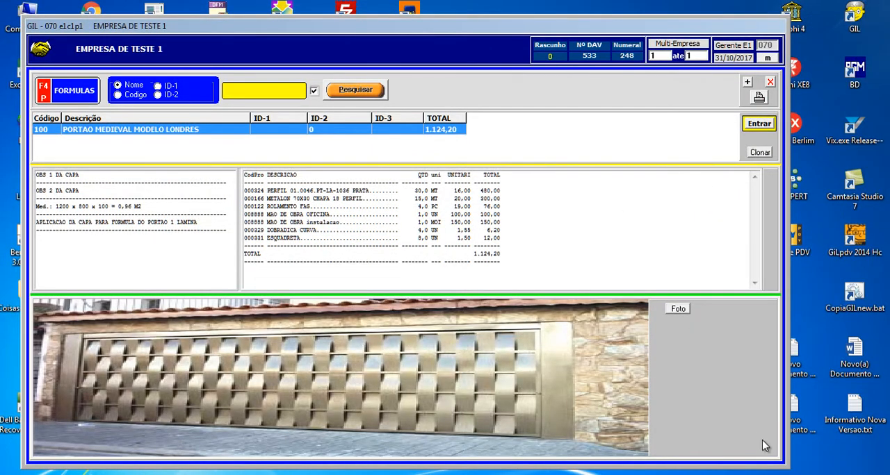
- Enter the formula PORTAO MEDIEVAL MODELO LONDRES and go through its first raw-material items
left_click_drag(785, 465, 782, 463)
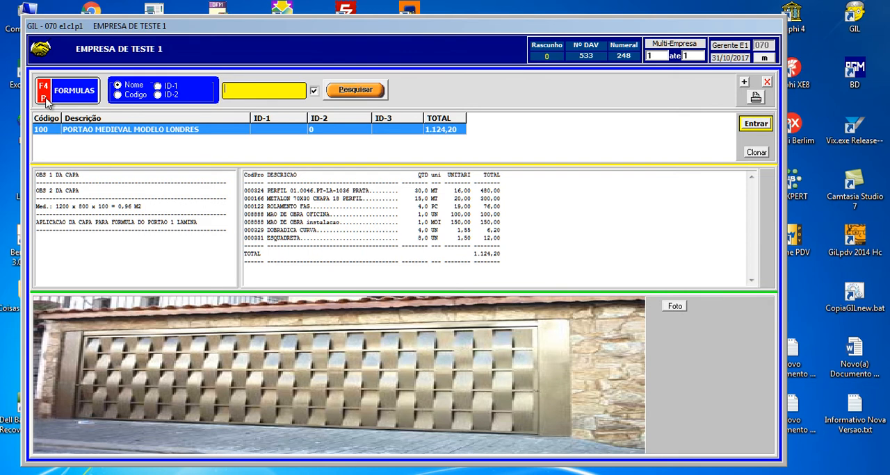
left_click(758, 126)
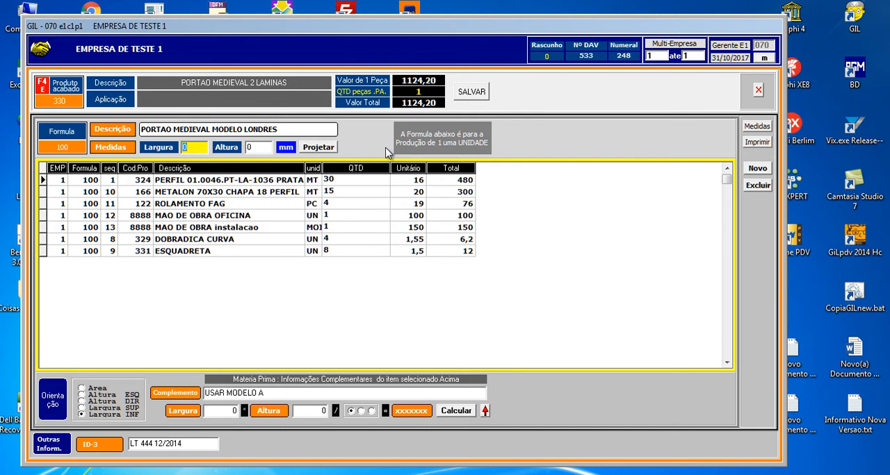
left_click(271, 181)
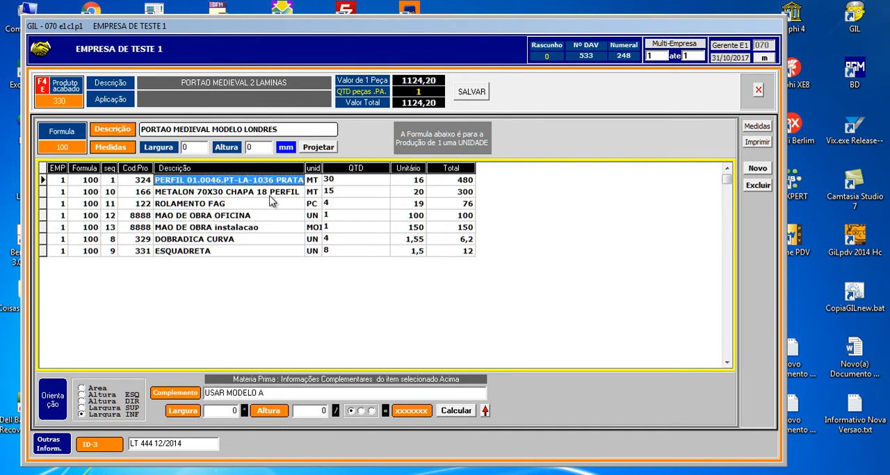
left_click(270, 195)
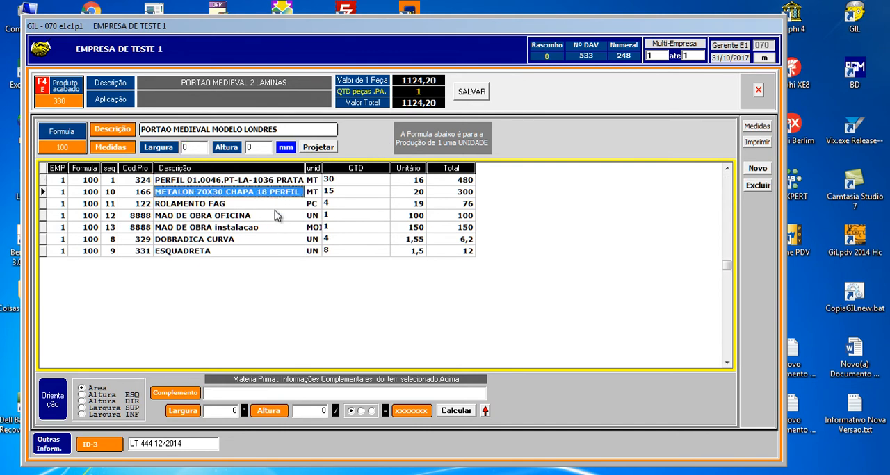
left_click(202, 182)
left_click(202, 194)
left_click(217, 201)
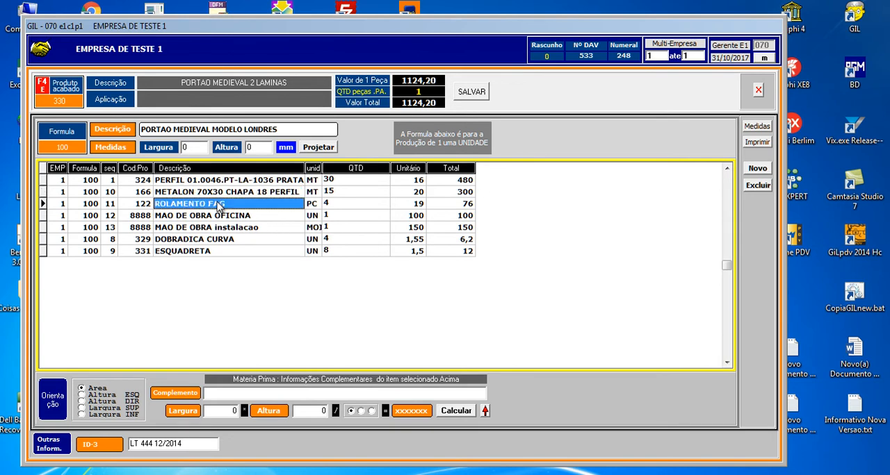
left_click(216, 182)
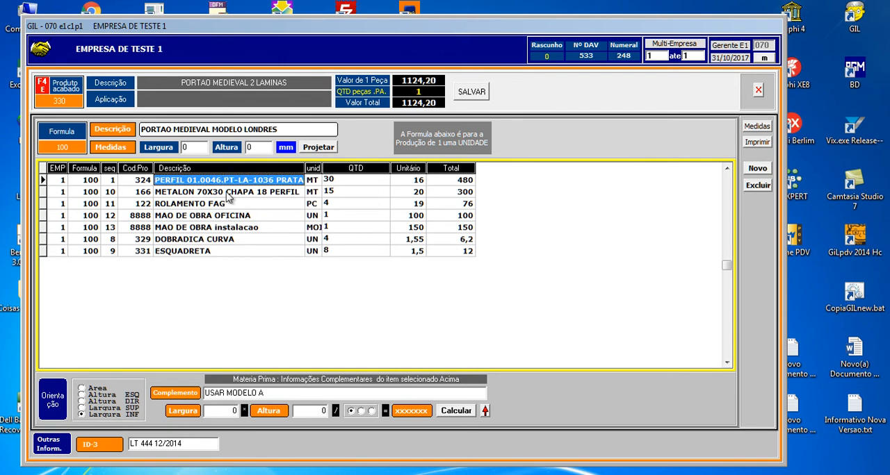
- Examine the quantity, unit price and total of the PERFIL 01.0046.PT-LA-1036 PRATA and METALON 70X30 CHAPA 18 PERFIL items
left_click(331, 182)
left_click(301, 182)
left_click(412, 182)
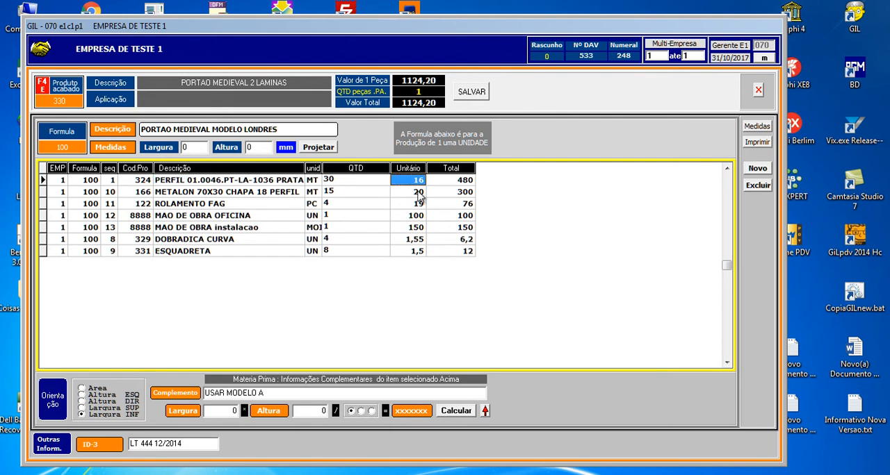
left_click(453, 184)
left_click(269, 192)
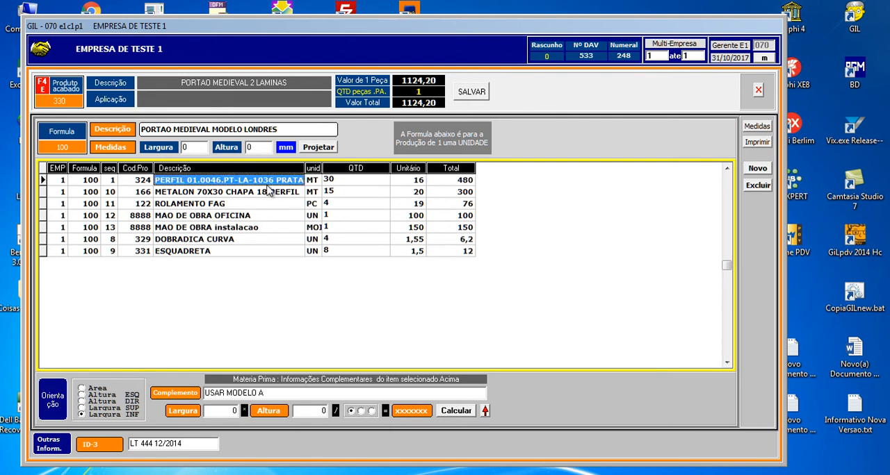
left_click(327, 196)
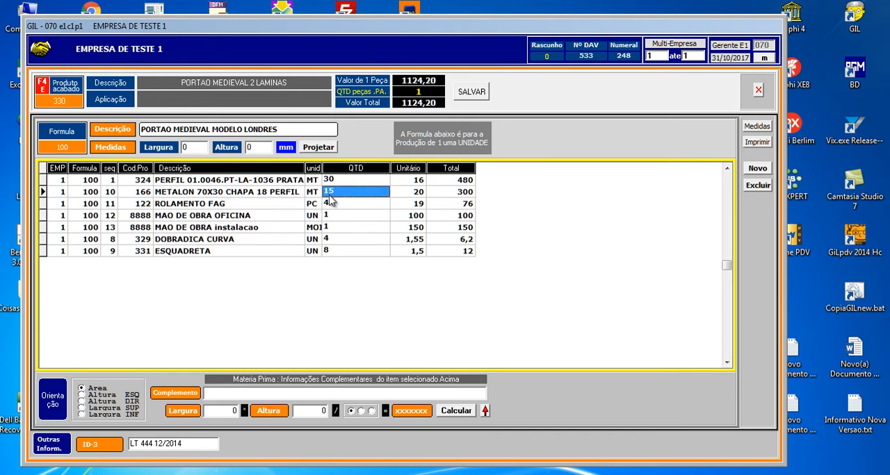
left_click(416, 196)
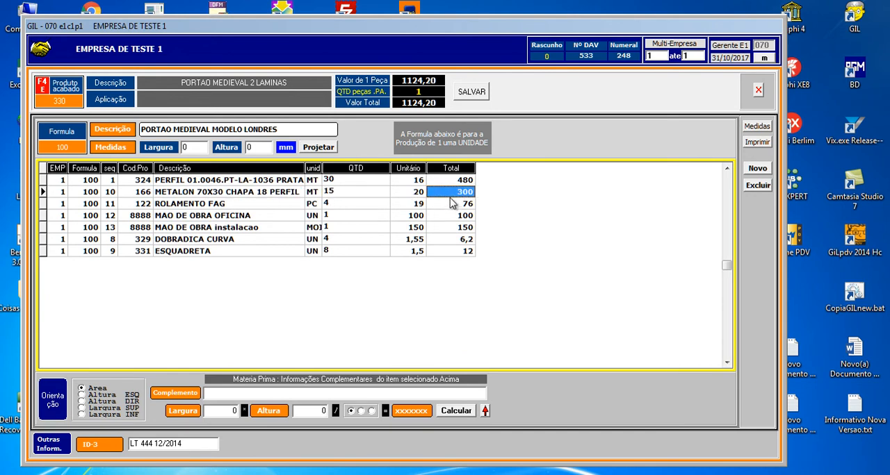
- Examine the ROLAMENTO FAG quantity and total, and go through the labour, DOBRADICA CURVA and ESQUADRETA items of the formula
left_click(282, 203)
left_click(329, 208)
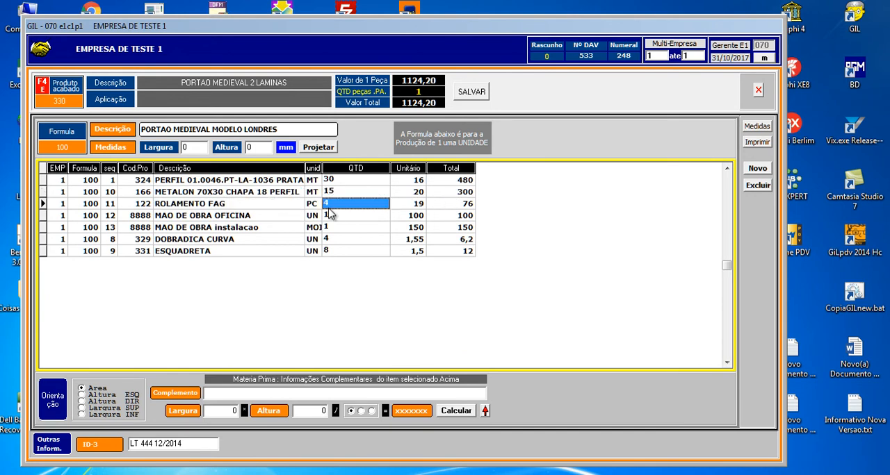
left_click(421, 207)
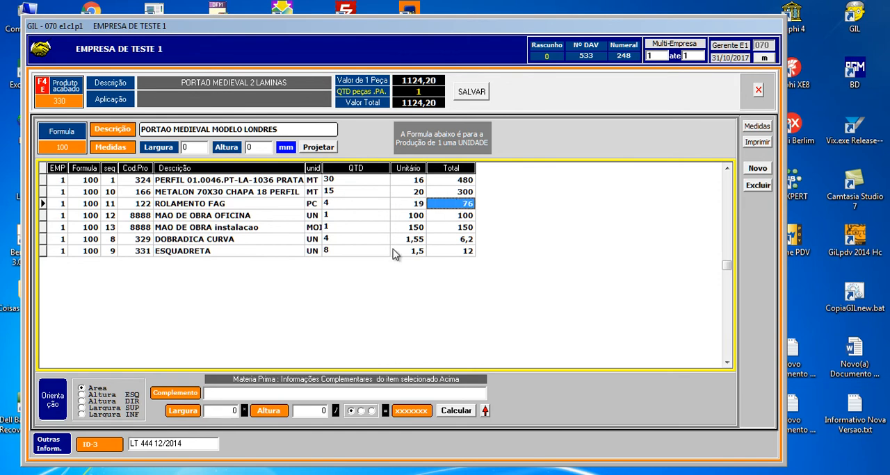
left_click(284, 216)
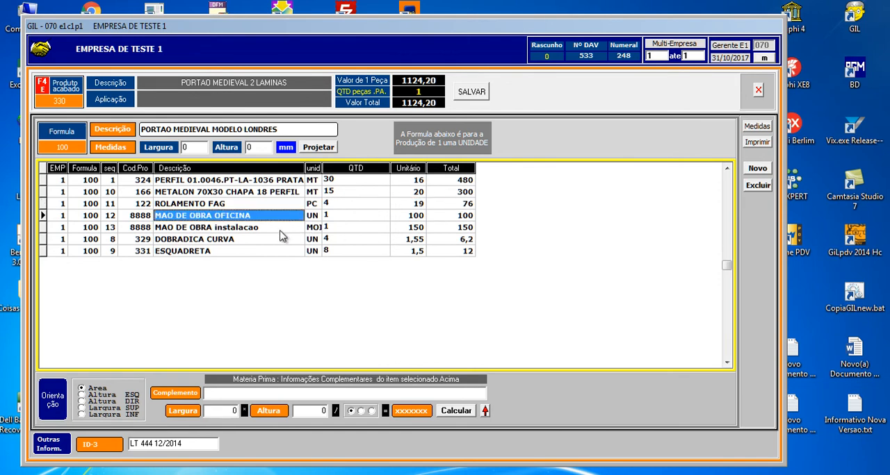
left_click(281, 231)
left_click(278, 241)
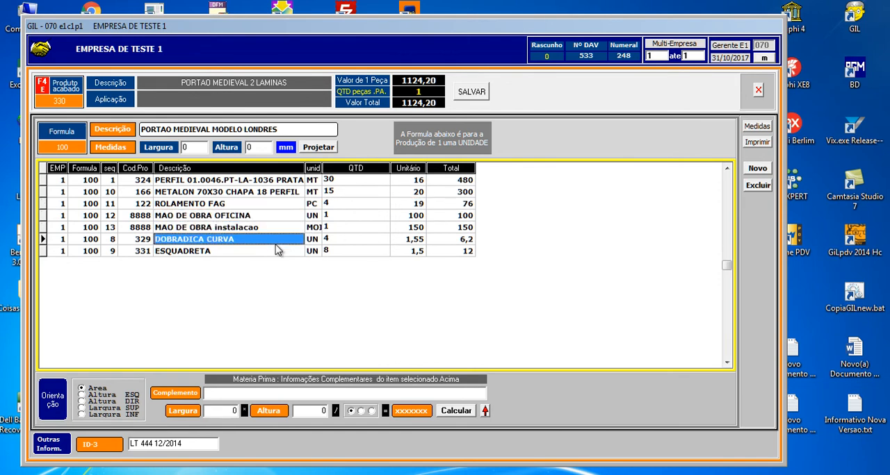
left_click(248, 253)
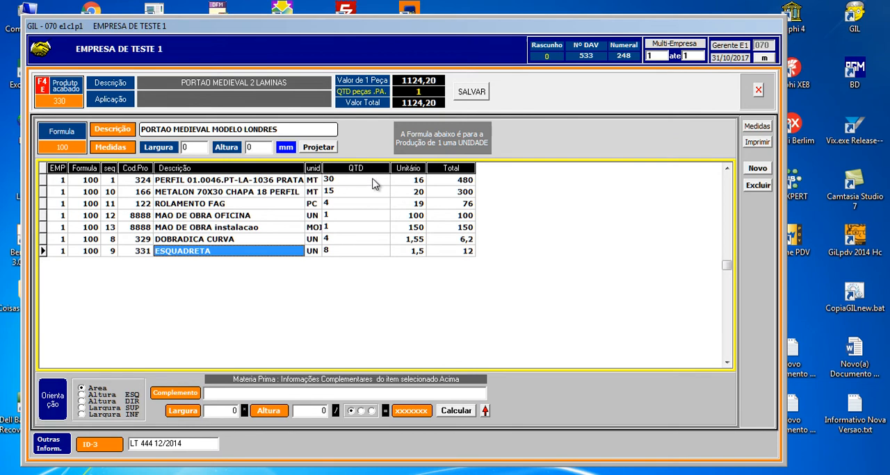
- Set the ESQUADRETA quantity to 10 and save the formula
left_click(372, 251)
type("10")
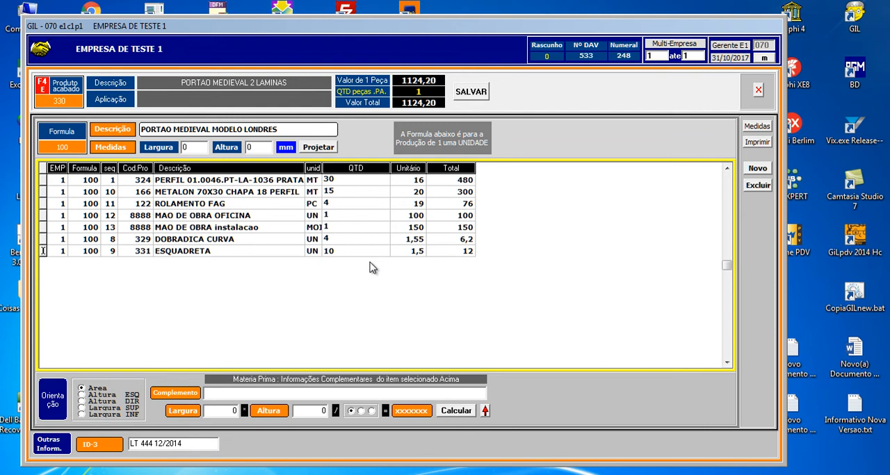
key("Up")
key("Down")
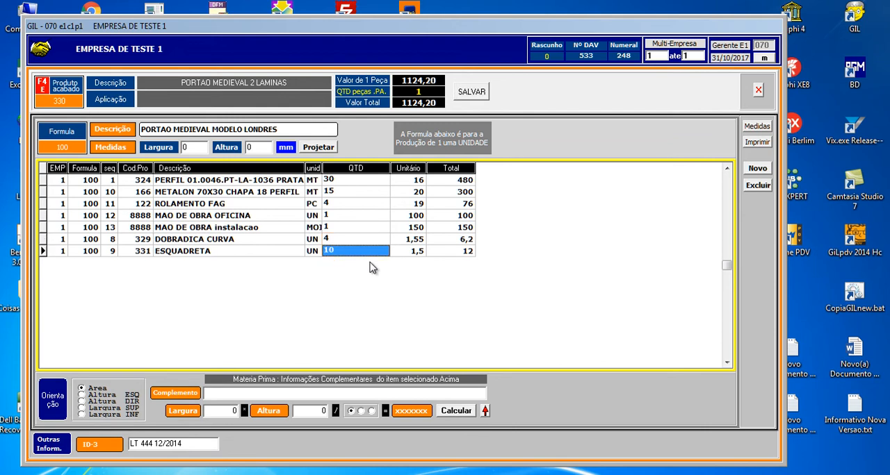
left_click(471, 95)
- Set the unit price of MAO DE OBRA OFICINA to 102,80 and save the formula
left_click(242, 215)
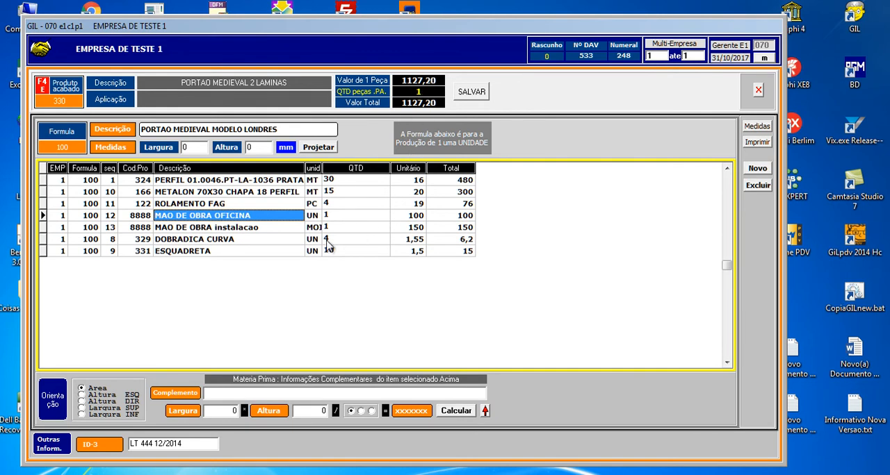
left_click(415, 218)
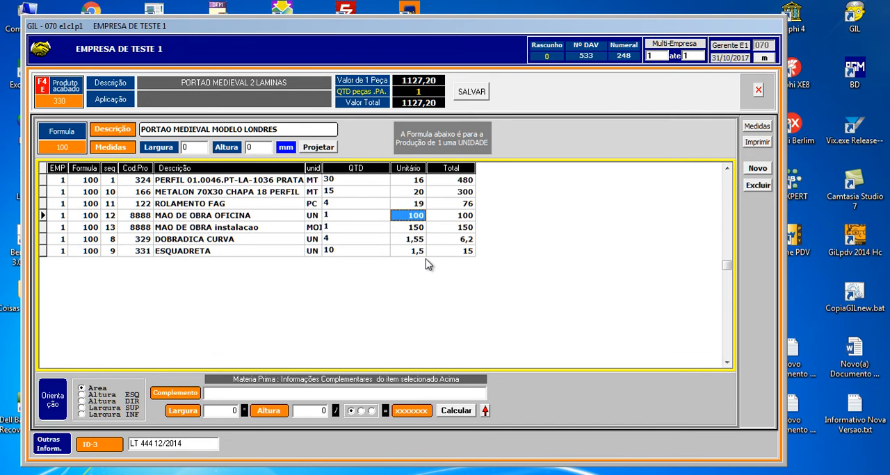
type("2")
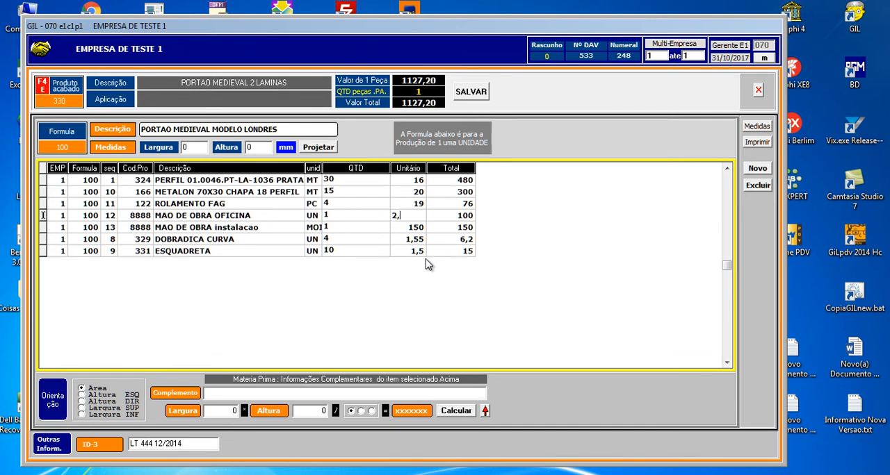
type(",80")
left_click(462, 90)
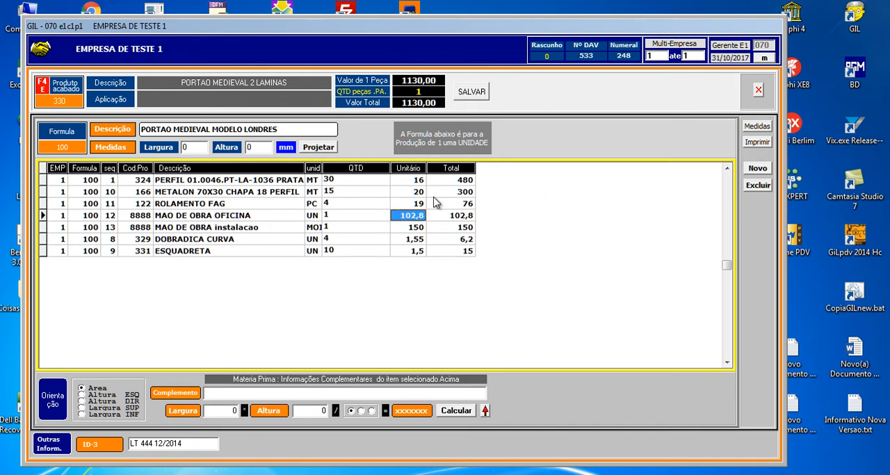
- Set the unit price of MAO DE OBRA instalacao to 170 and save the formula
left_click(421, 228)
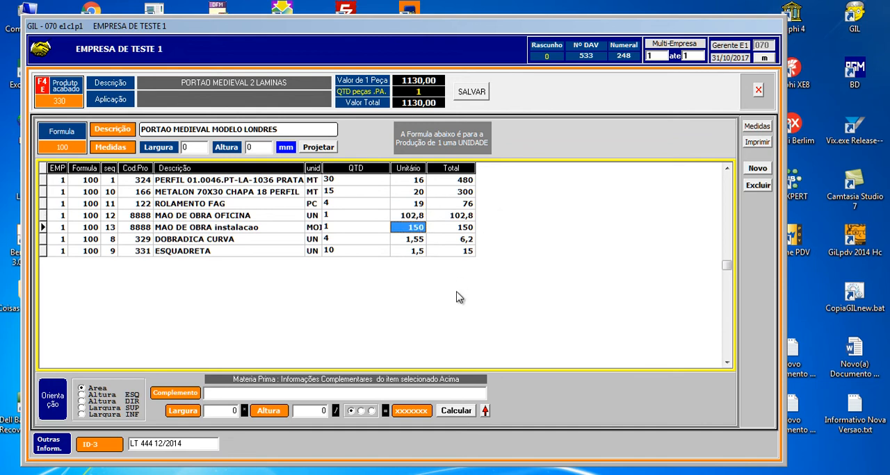
type("17")
key("Up")
key("Down")
left_click(478, 93)
- Save the ROLAMENTO FAG unit price as 25, replace it with 30, and save the formula again
left_click(422, 242)
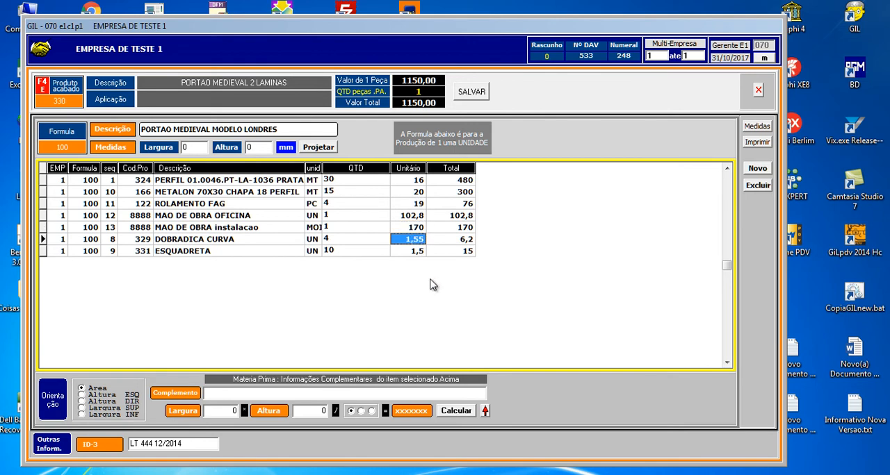
left_click(417, 253)
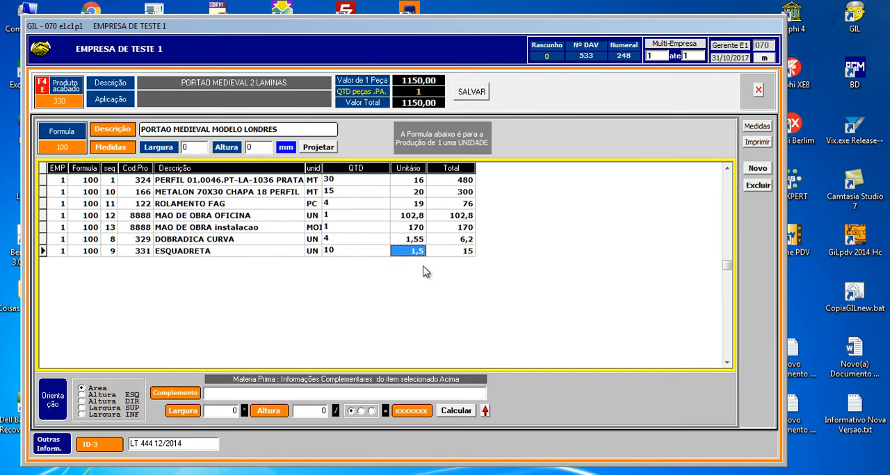
left_click(424, 194)
left_click(420, 209)
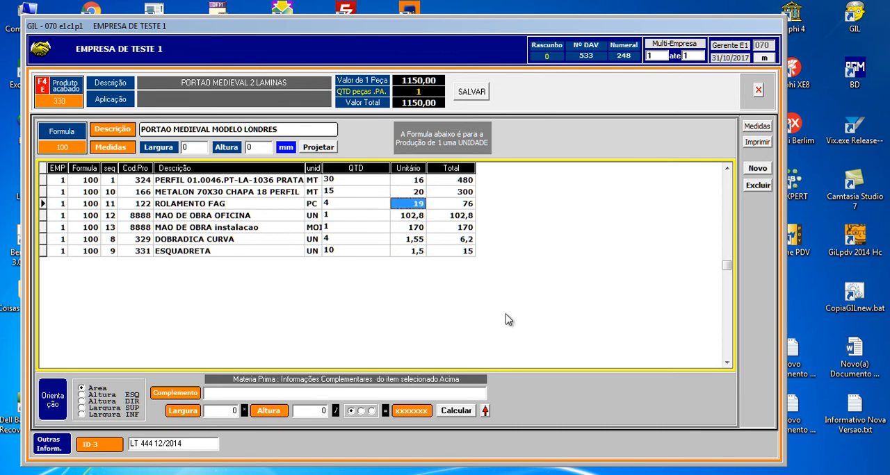
type("25")
left_click(470, 96)
type("30")
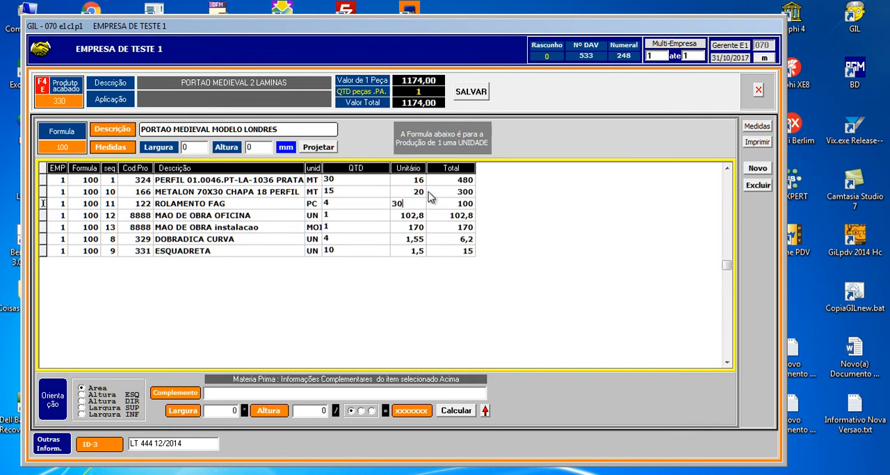
left_click(471, 97)
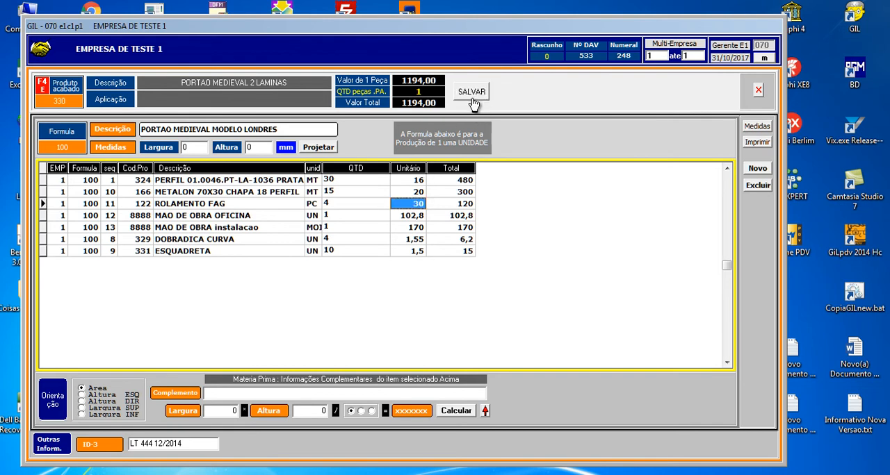
- Set the unit price of MAO DE OBRA instalacao to 176 and save the formula
left_click(416, 229)
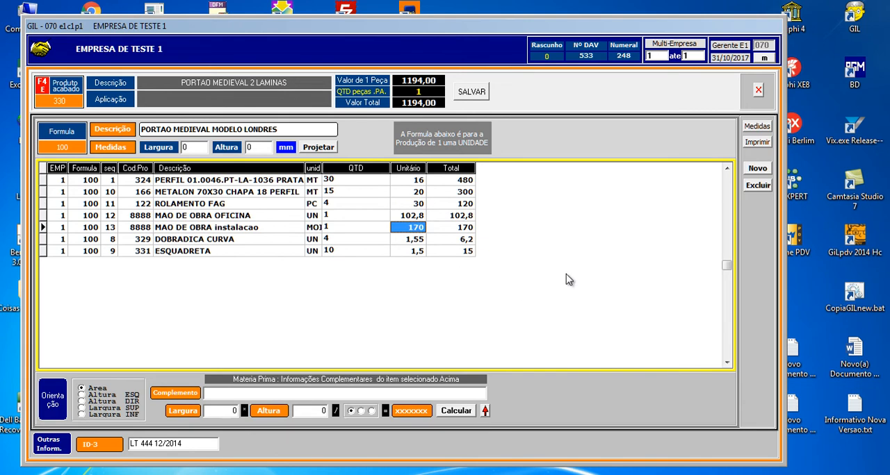
type("176")
key("Return")
left_click(475, 99)
- Review the two labour items and the quantities of the first three raw materials in the formula
left_click(225, 215)
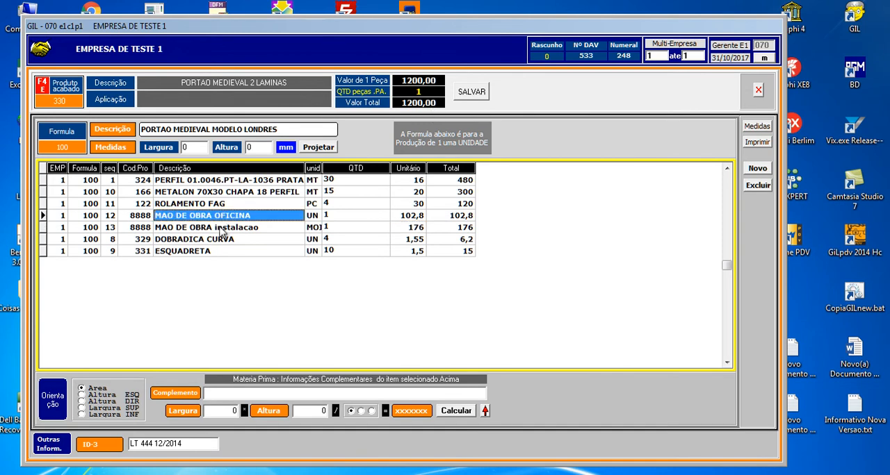
left_click(221, 229)
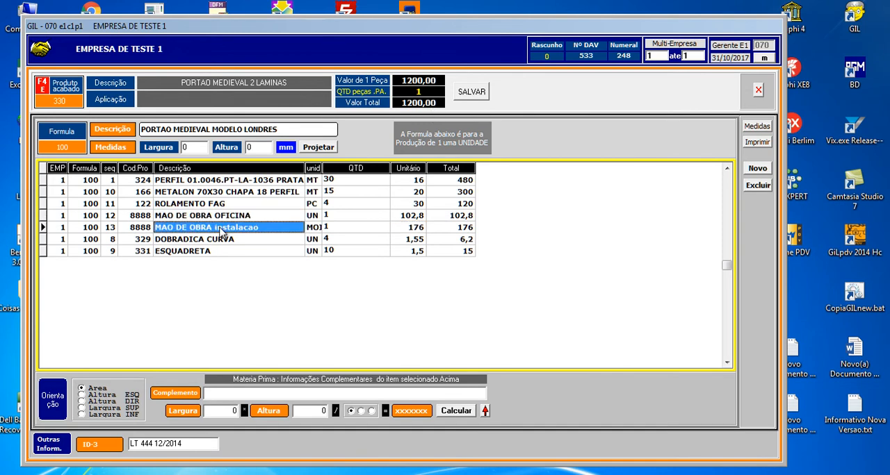
left_click(391, 182)
left_click(387, 194)
left_click(382, 204)
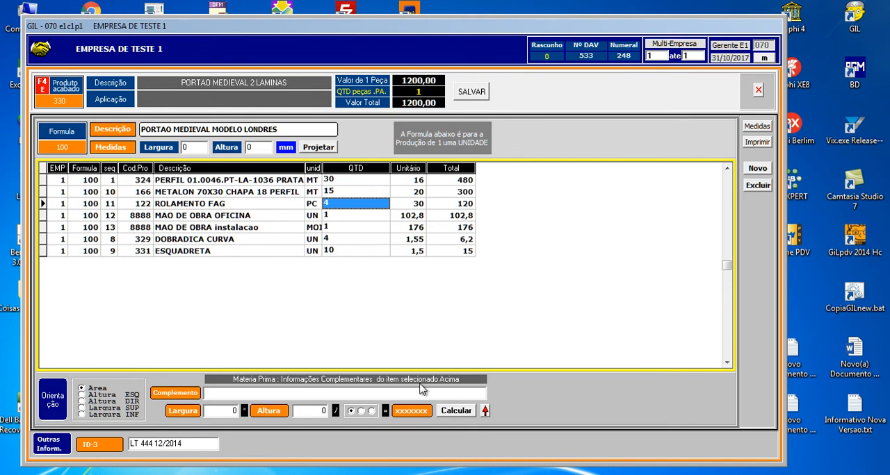
- Preview the formula's Ordem de Produção printout, check its materials and gate photo, and close the preview
left_click(761, 144)
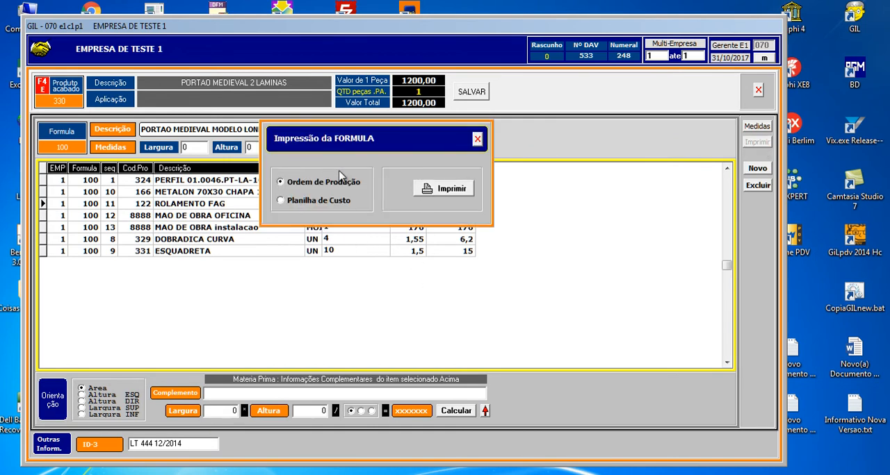
left_click(441, 189)
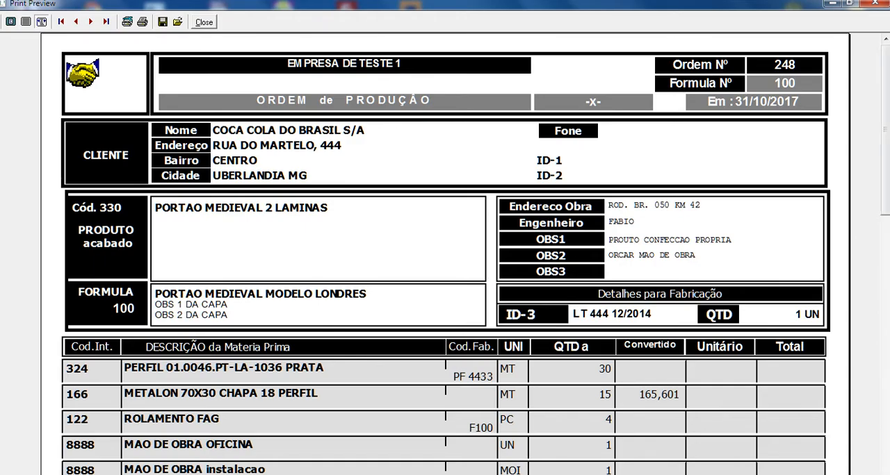
scroll(862, 211, "down", 1)
scroll(862, 211, "up", 1)
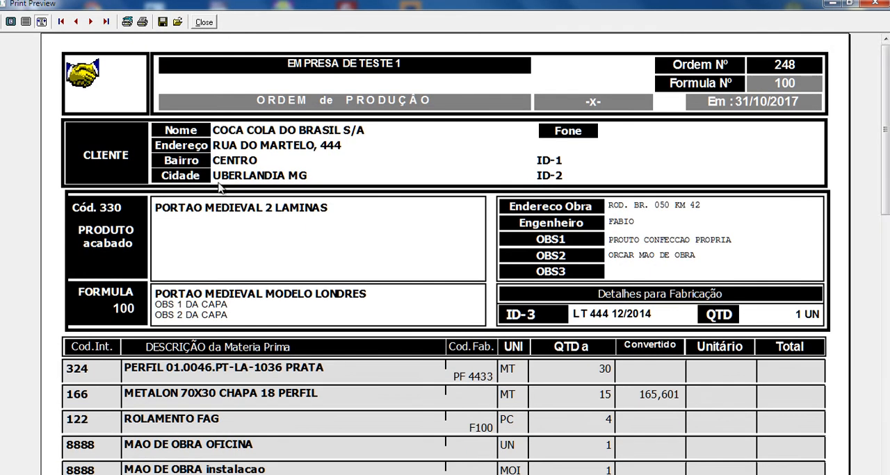
left_click_drag(885, 180, 881, 239)
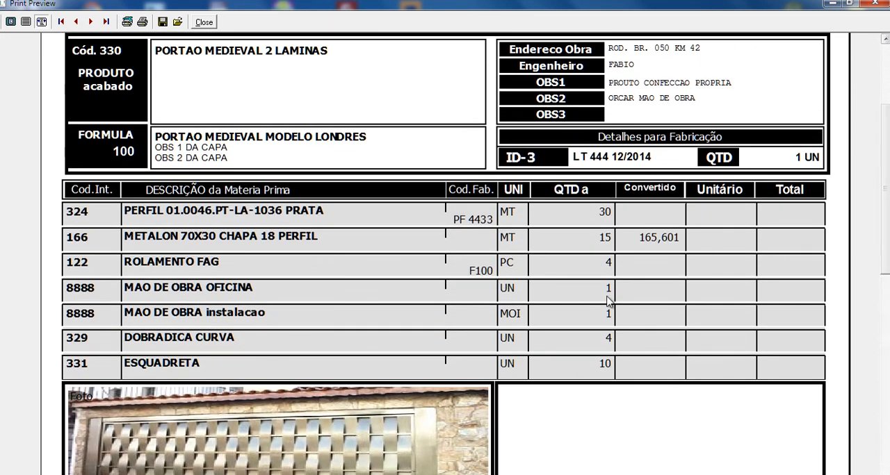
scroll(874, 242, "down", 3)
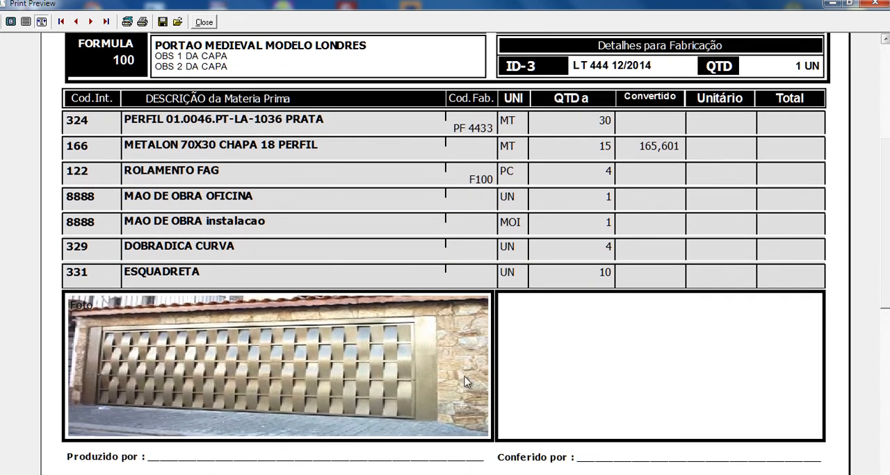
scroll(445, 254, "up", 8)
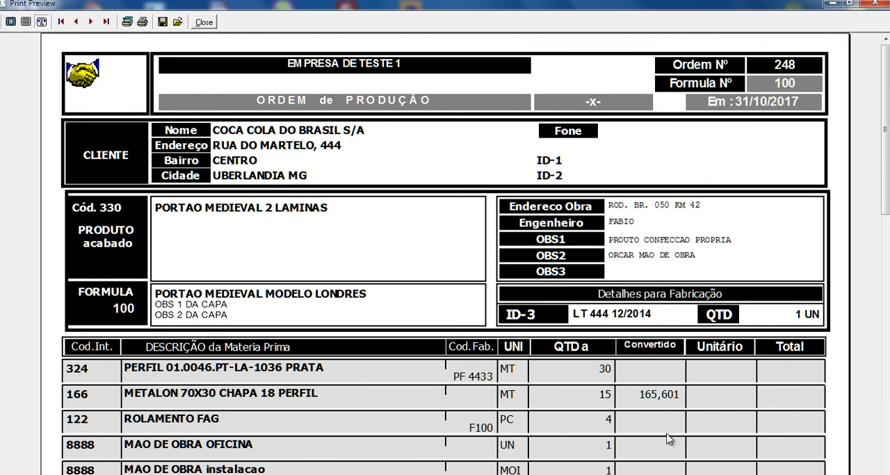
left_click(205, 24)
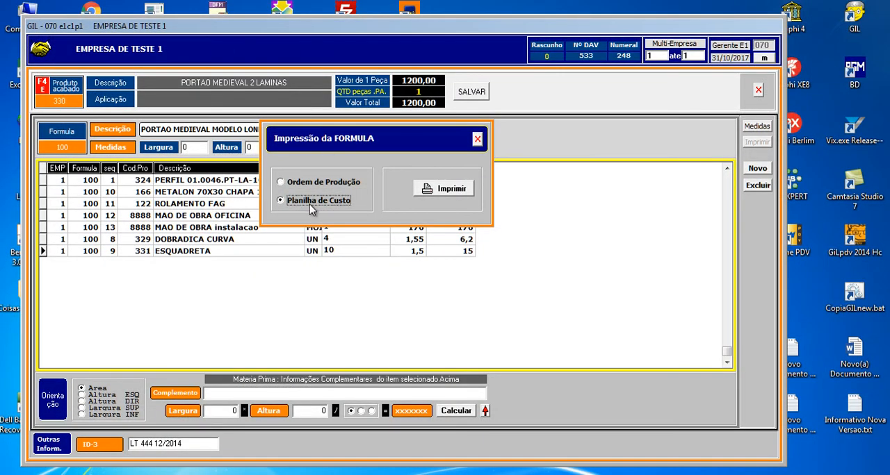
- Preview the formula's Planilha de Custo printout, check its prices and cost summary, and close the preview and print dialog
left_click(424, 194)
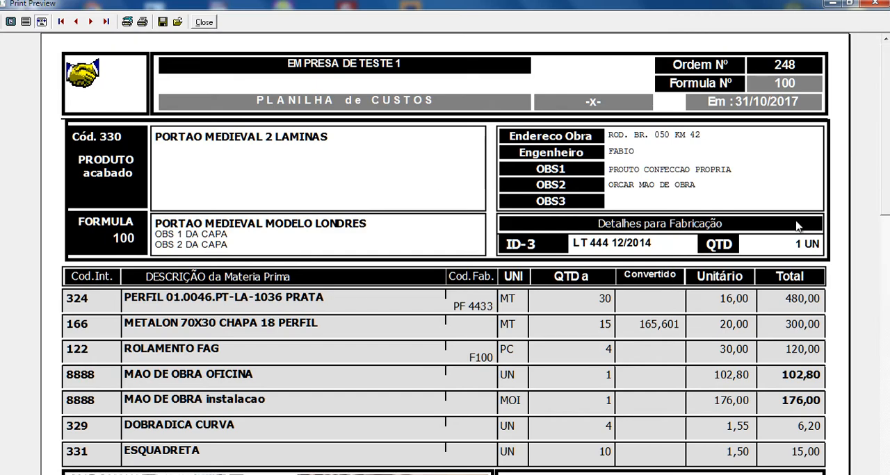
left_click_drag(886, 176, 885, 231)
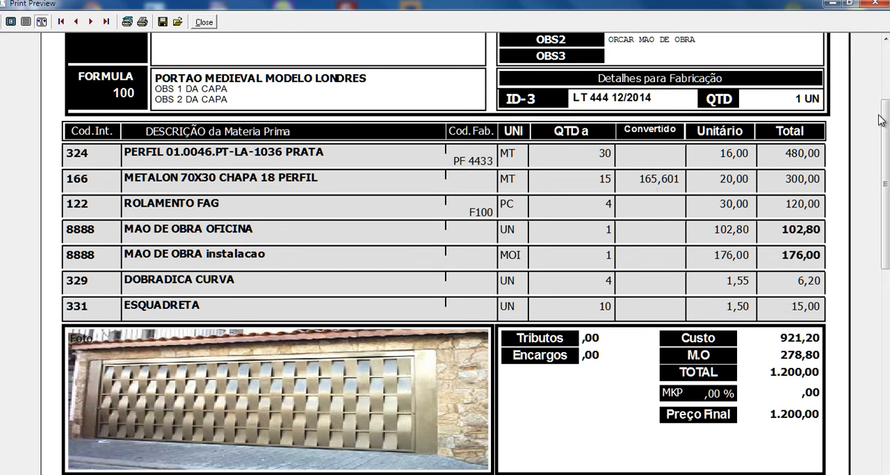
left_click_drag(886, 137, 887, 86)
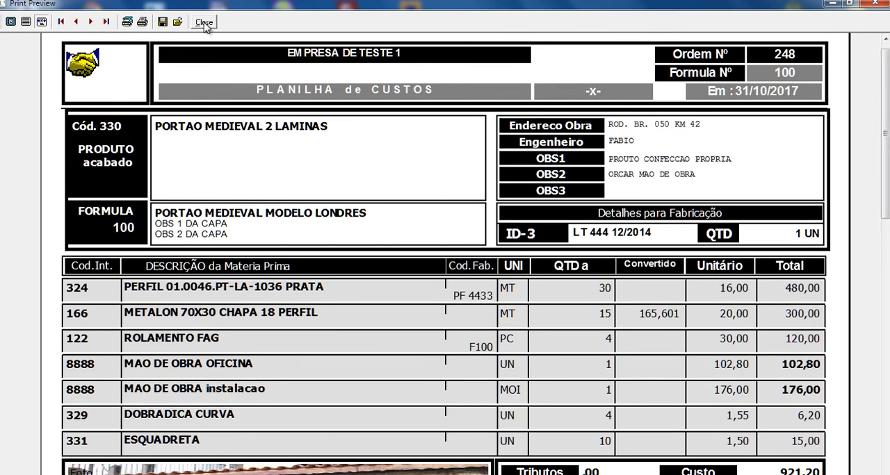
left_click(203, 22)
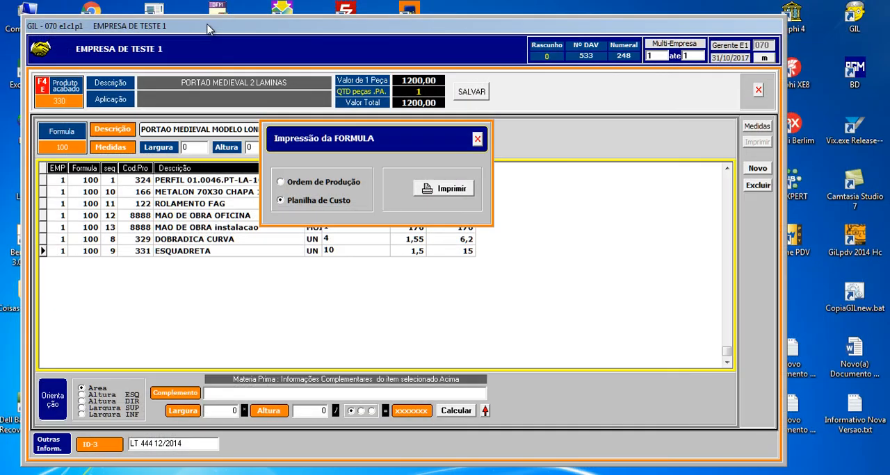
left_click(477, 141)
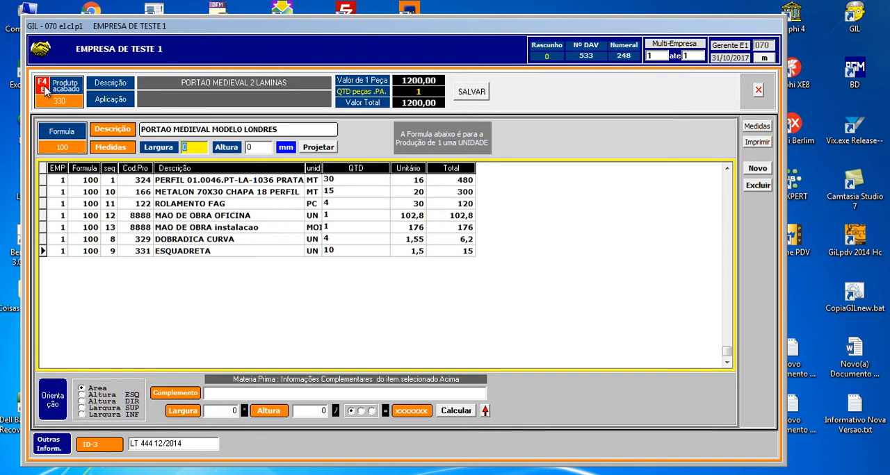
- Leave the formula and the formula list, and calculate the final price in the gate's cost sheet
left_click(758, 91)
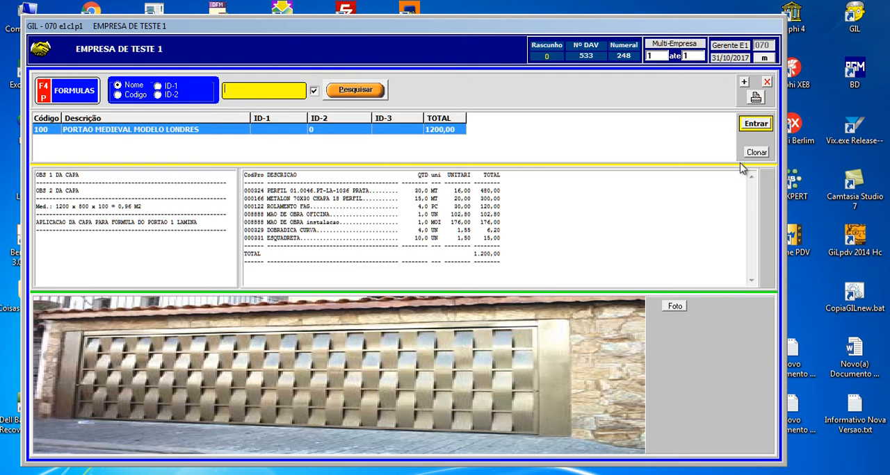
left_click(767, 82)
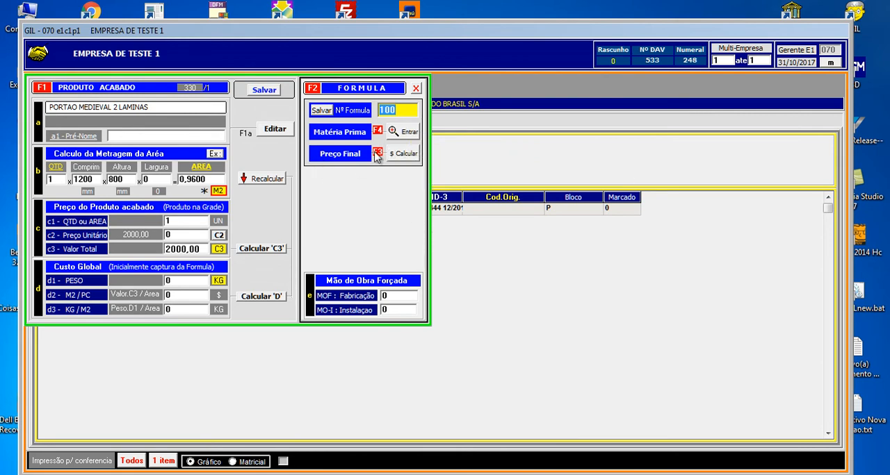
left_click(401, 154)
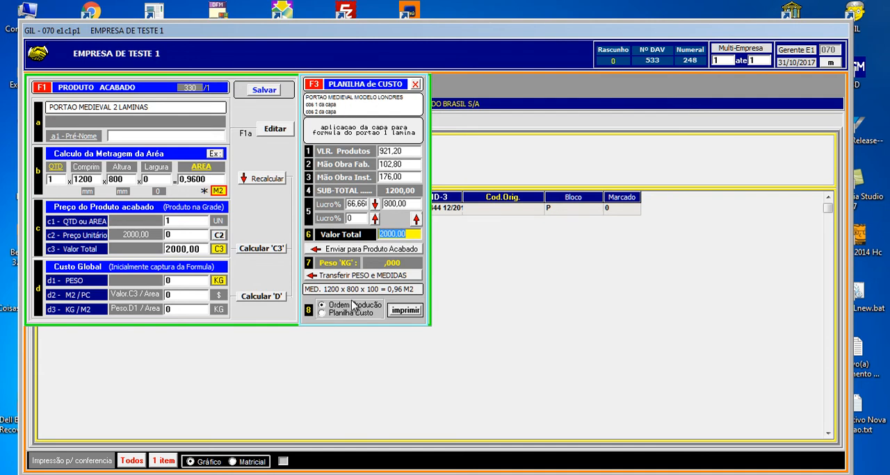
- Review the cost sheet's product, labour, profit and total values, and compare them with the gate's line in the budget grid
left_click(405, 151)
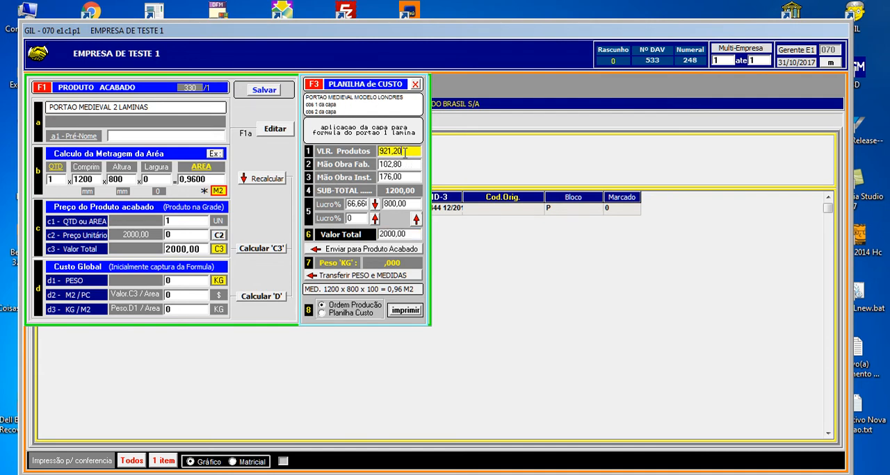
left_click_drag(405, 168, 372, 201)
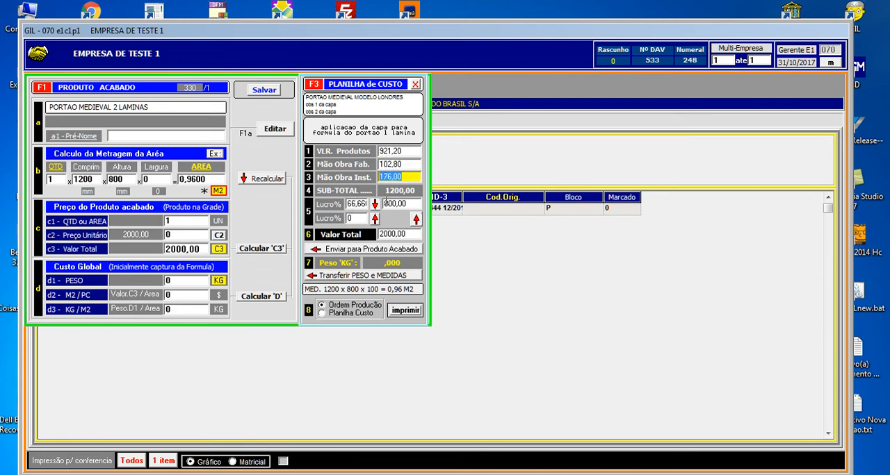
left_click(414, 235)
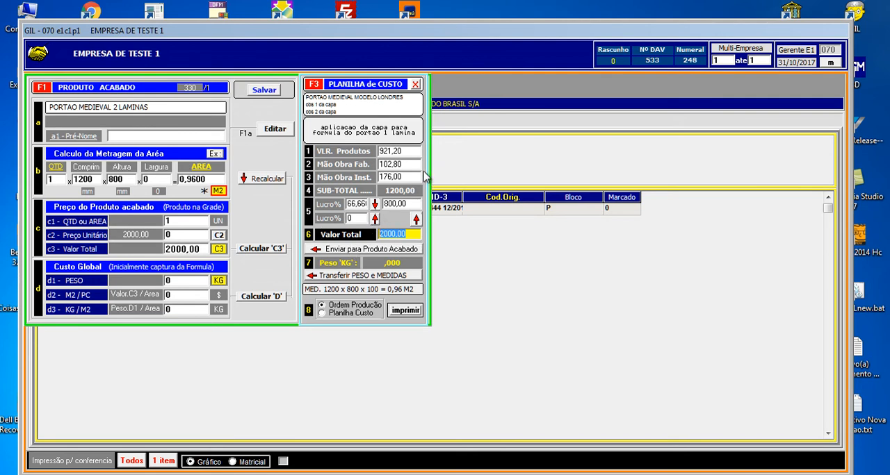
left_click_drag(429, 132, 638, 303)
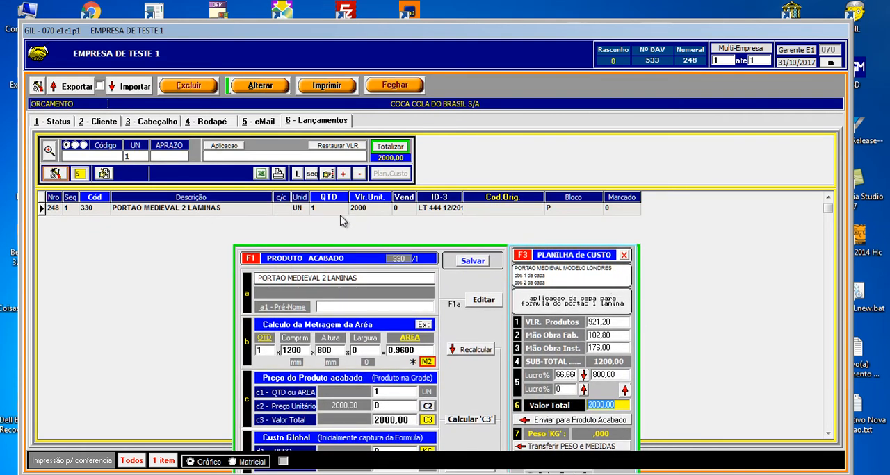
left_click_drag(641, 295, 439, 174)
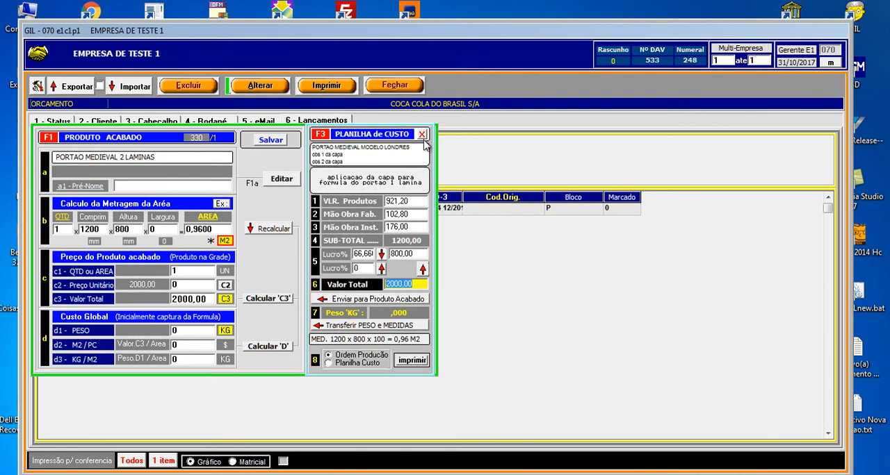
- Reopen the final price calculation, set the cost sheet's Valor Total to 3000 and recalculate the profit from it
left_click(422, 135)
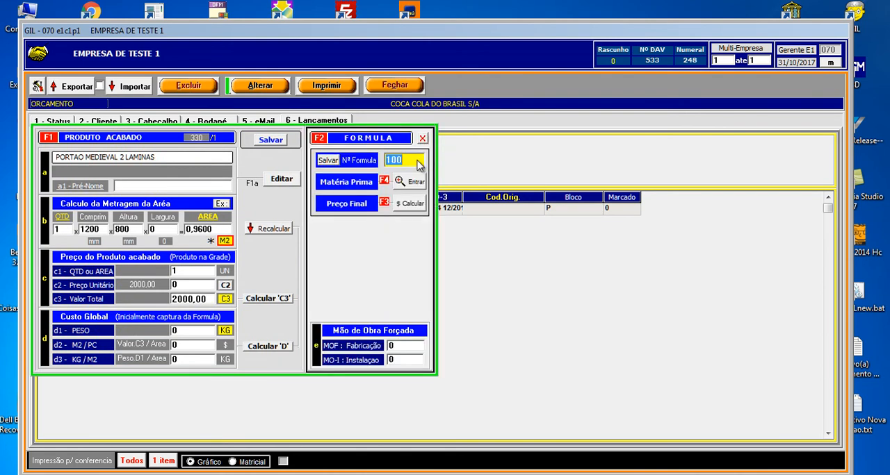
left_click(411, 203)
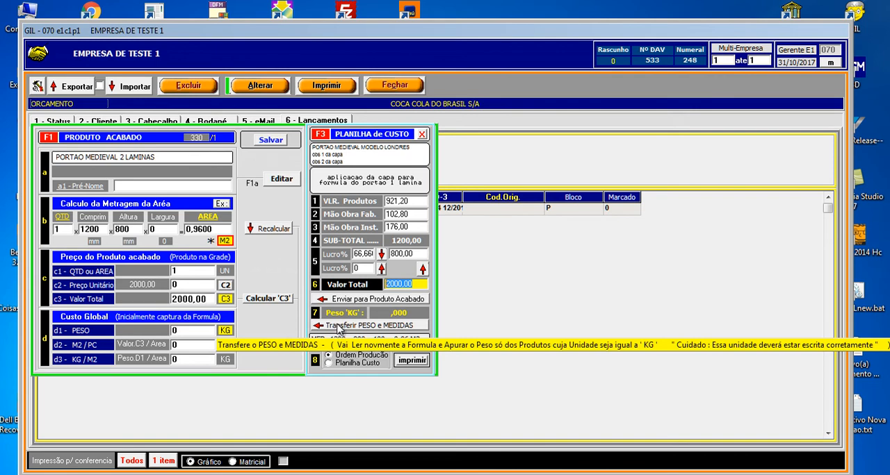
left_click(356, 268)
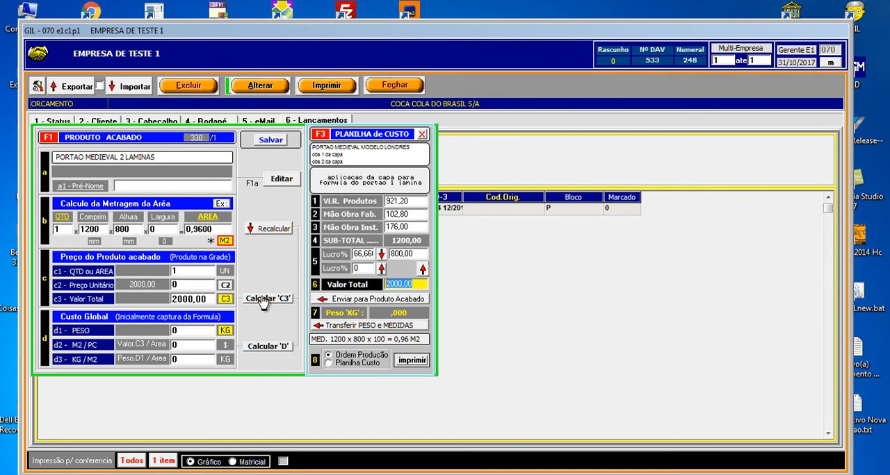
type("3000")
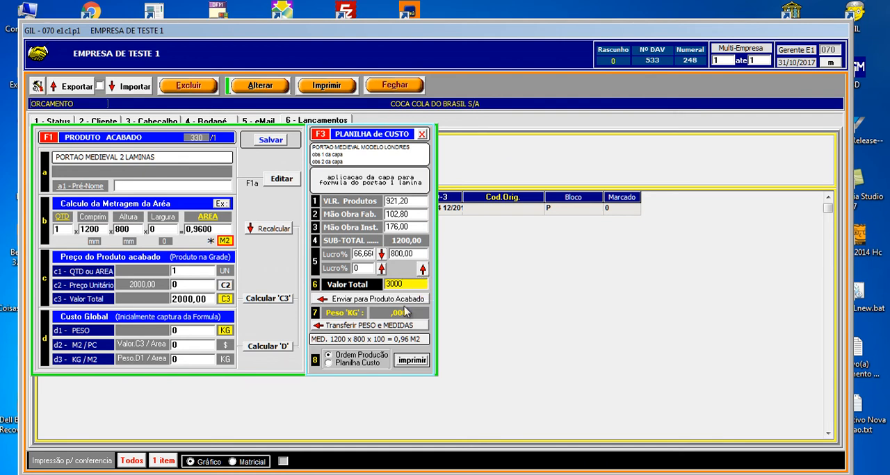
left_click(423, 270)
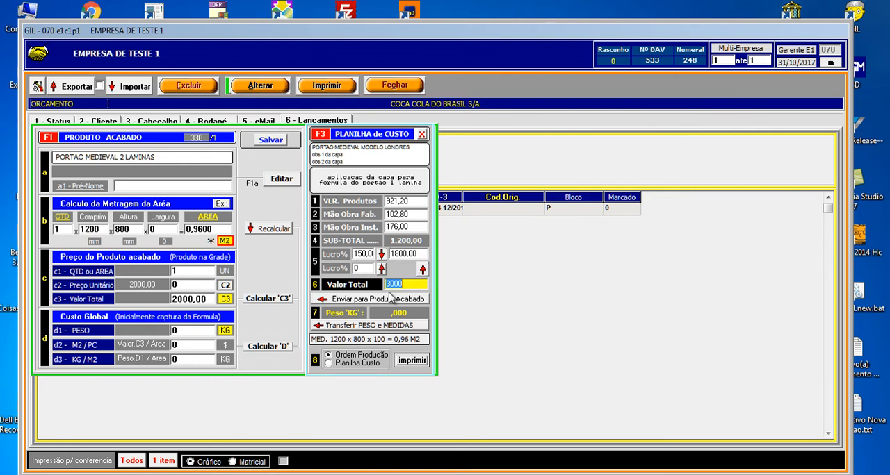
- Clear the profit amount, set the profit percentage over the sub-total to 40 and calculate the total value from it
left_click(416, 254)
key("Delete")
key("Tab")
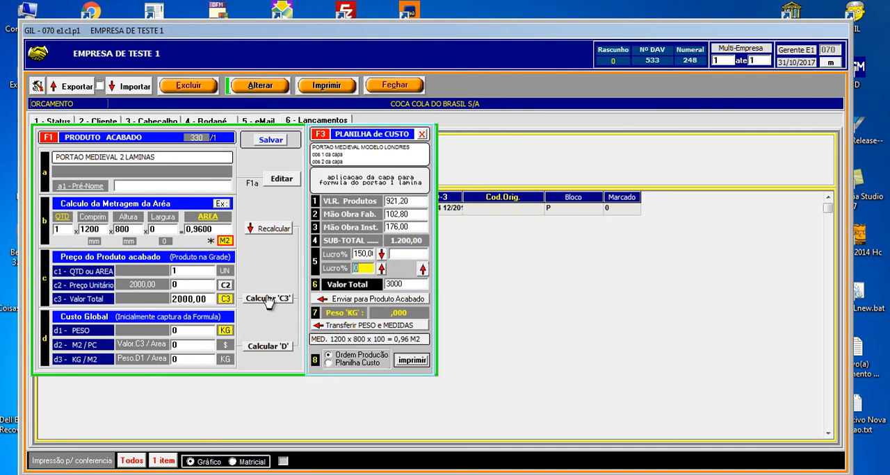
key("shift+Tab")
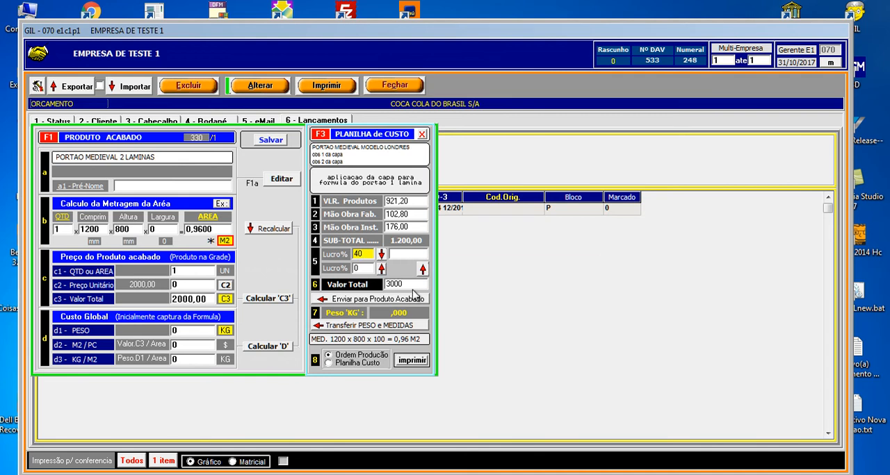
left_click(381, 254)
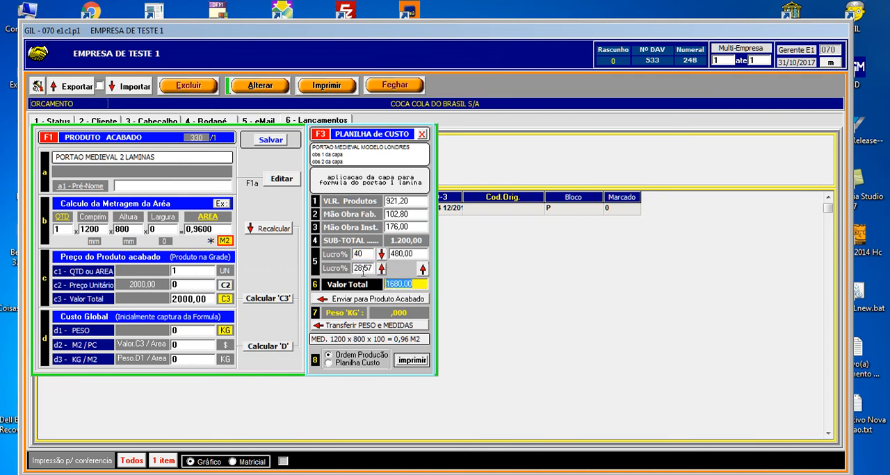
left_click(410, 254)
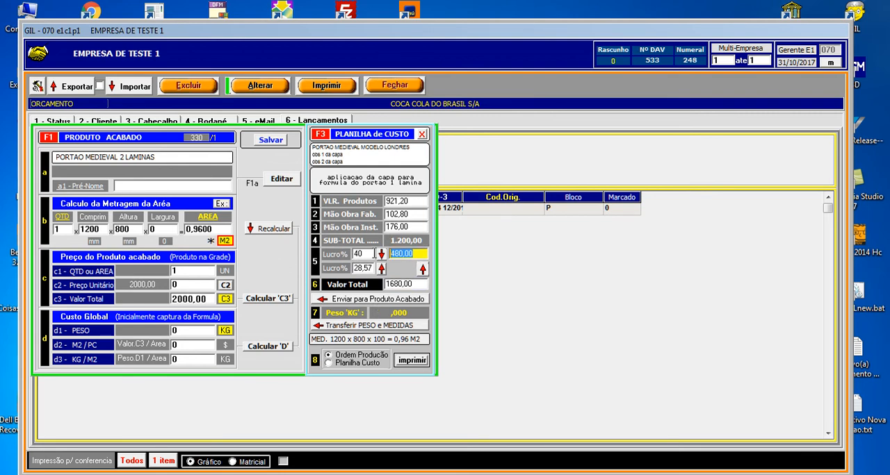
- Reset the total, profit amount and both Lucro% values to 0, and calculate a new total with the second Lucro% at 50
left_click(413, 287)
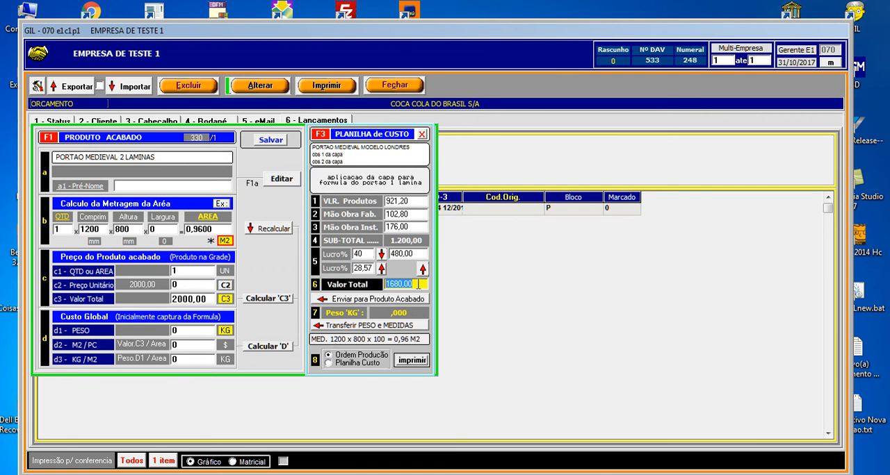
type("0")
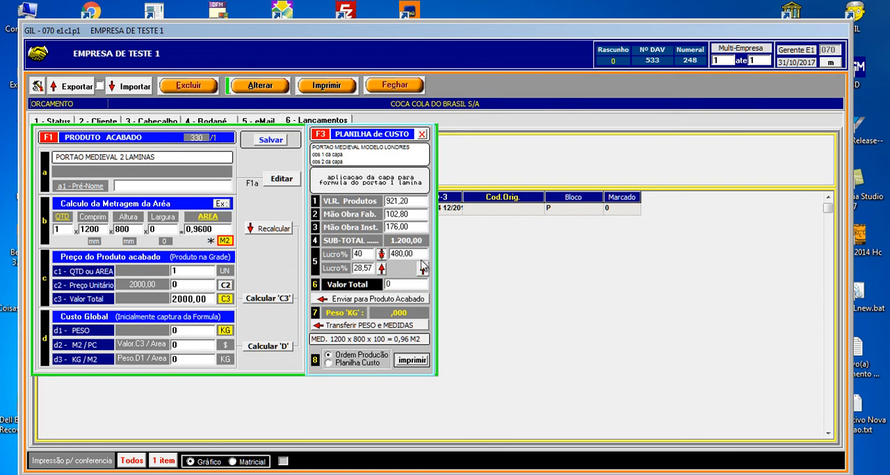
left_click(420, 256)
type("0")
key("Tab")
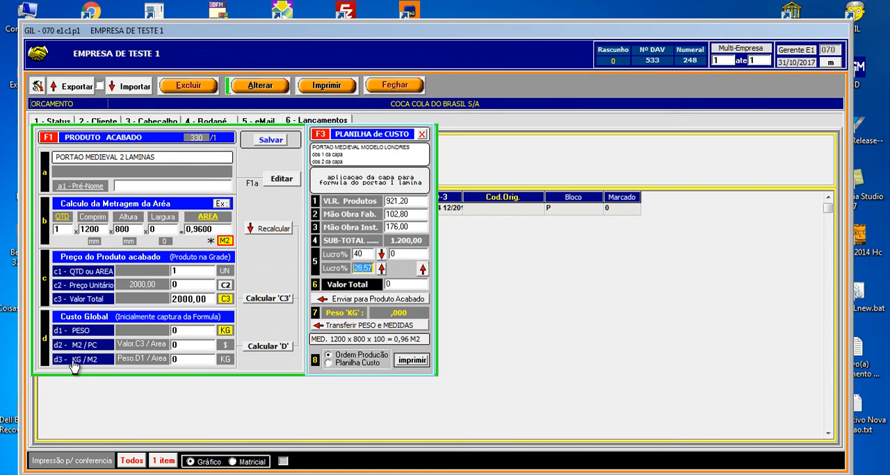
type("0")
key("Tab")
type("0")
key("Tab")
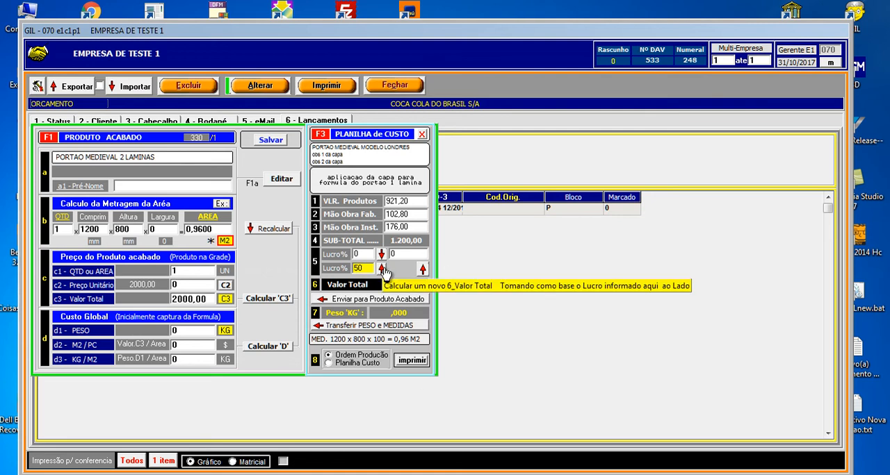
left_click(381, 269)
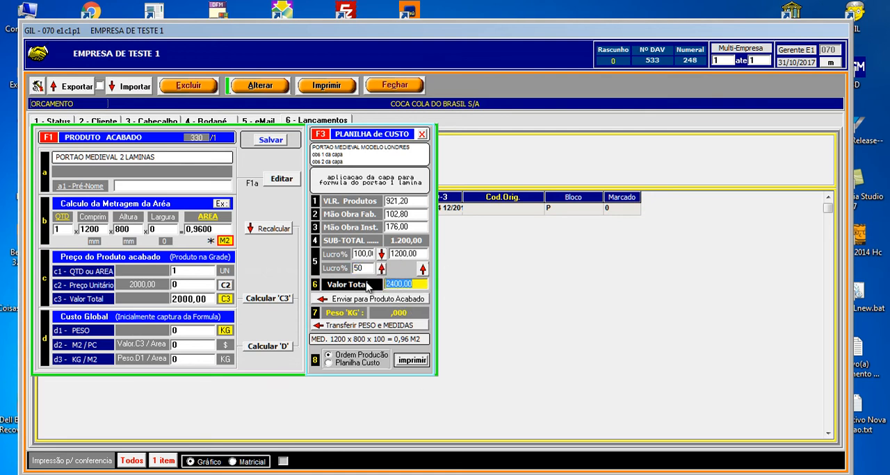
- Check the second Lucro% and profit amount against the total, and send the cost sheet's total value to the finished product
left_click(369, 269)
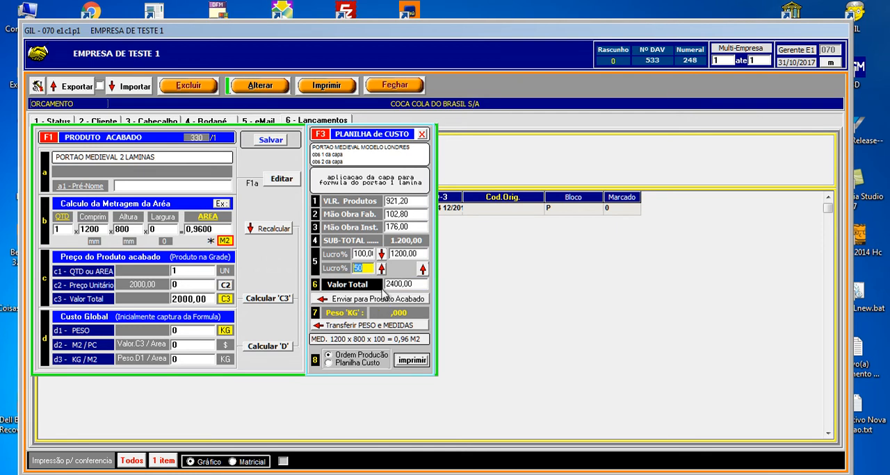
left_click(411, 286)
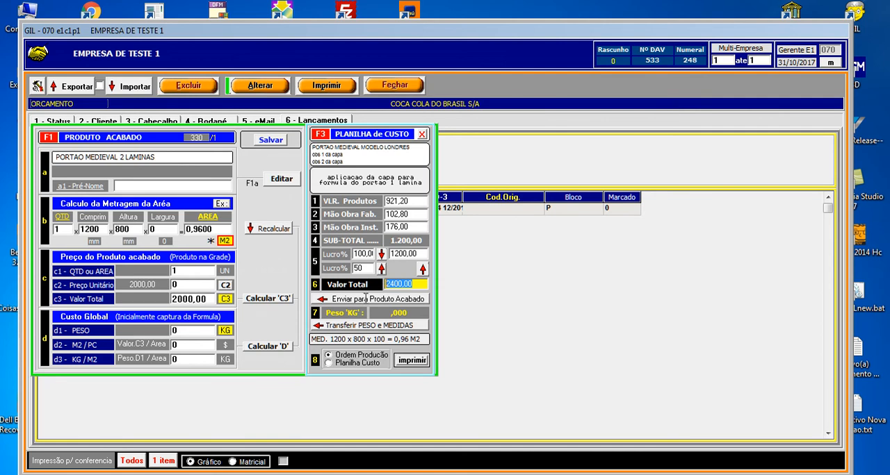
left_click(362, 269)
left_click(412, 254)
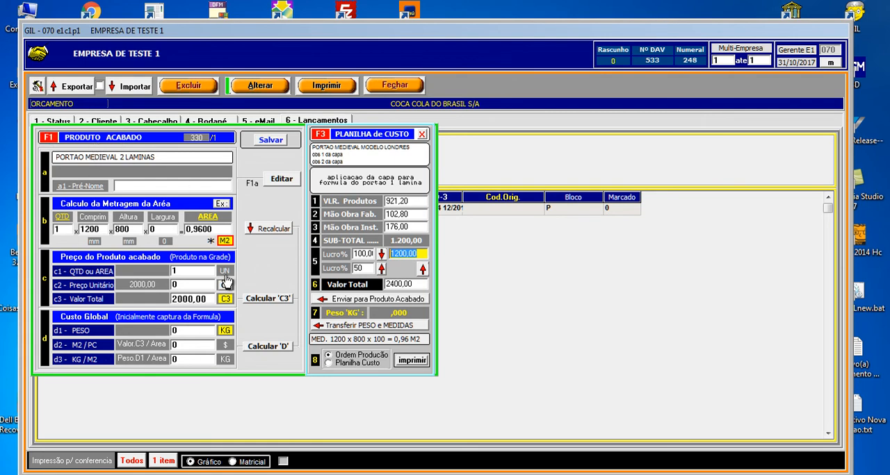
left_click(372, 299)
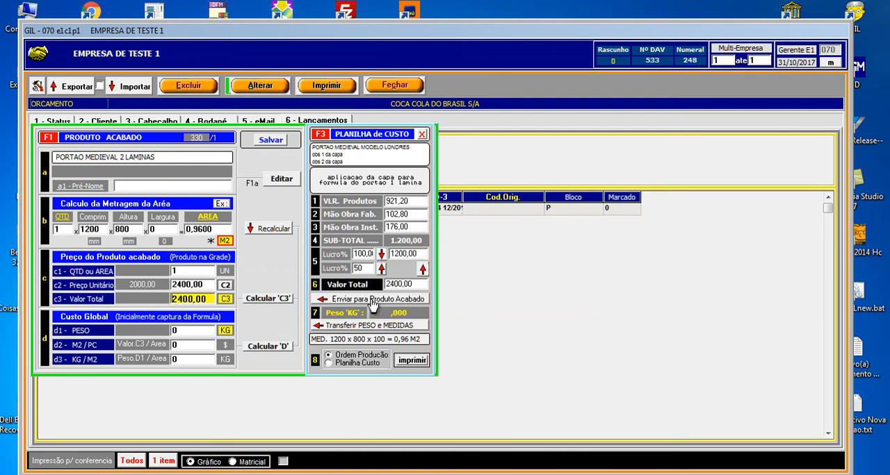
double_click(201, 300)
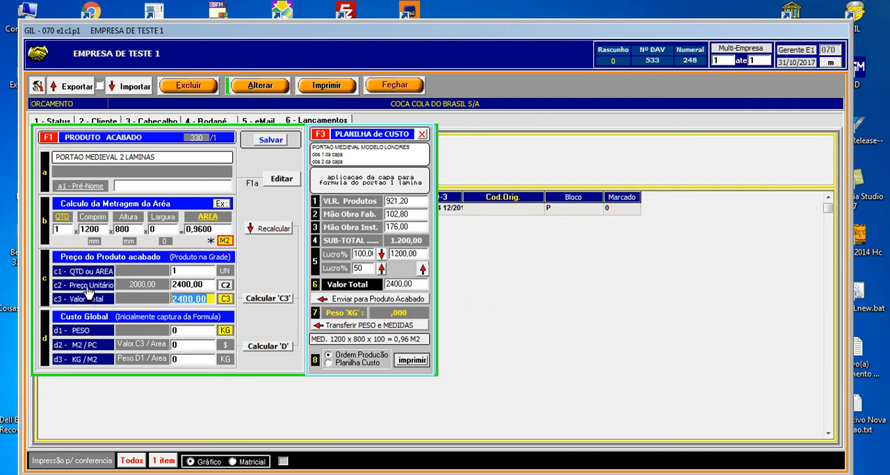
- Review the finished product's length, height and area in the area calculation
mouse_move(146, 291)
left_click(98, 229)
left_click(138, 230)
left_click(230, 229)
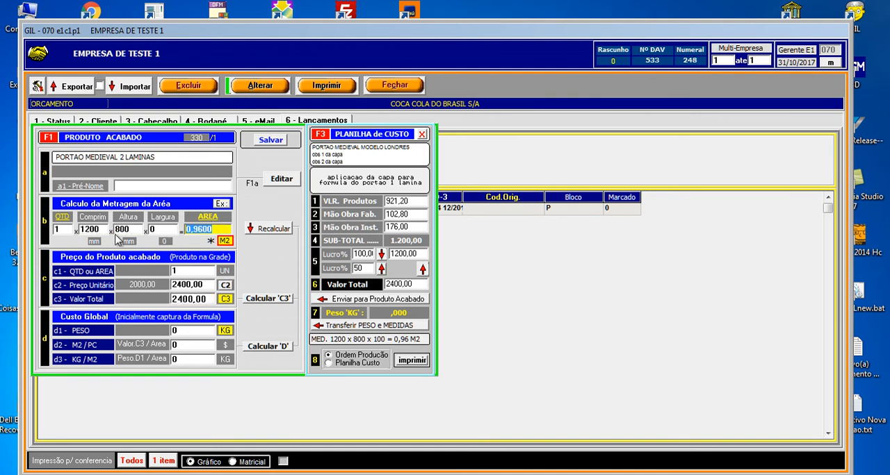
left_click(102, 229)
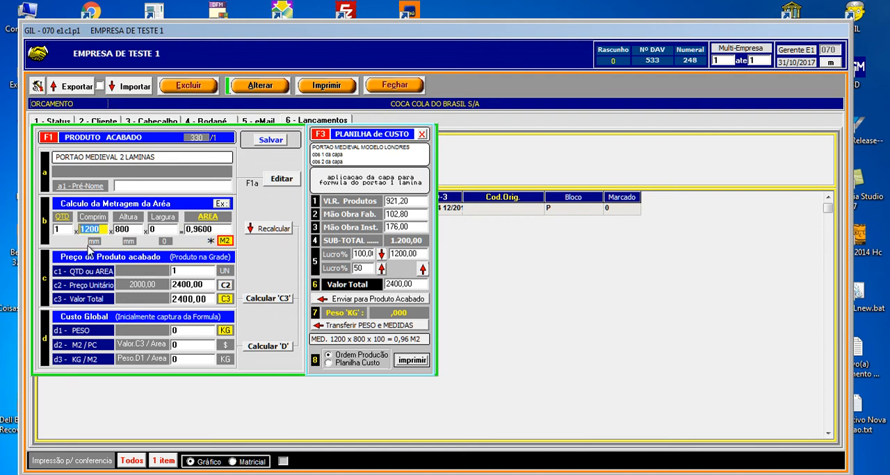
- Switch the area calculation's unit through M3, MM and ML, checking the measurement fields for each, and return it to M2
mouse_move(228, 248)
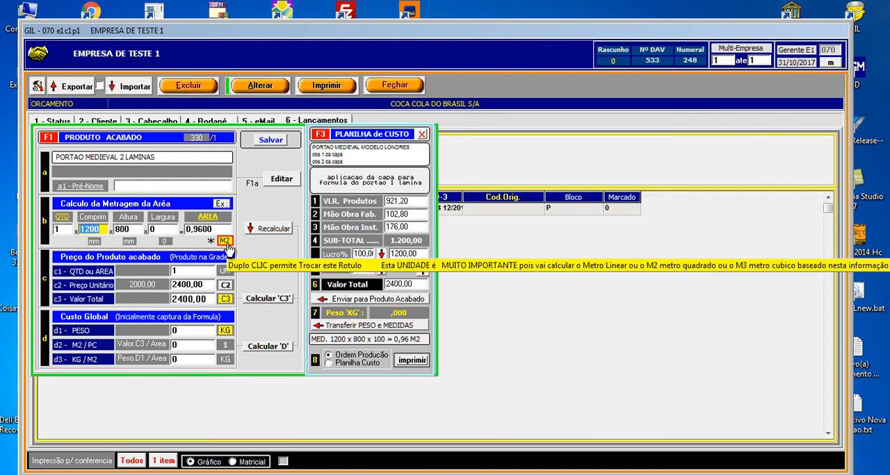
double_click(226, 244)
double_click(226, 242)
double_click(227, 241)
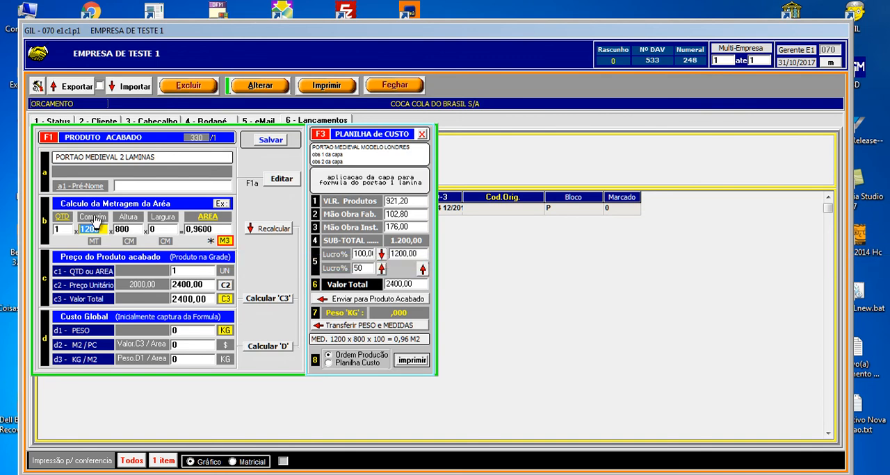
left_click(161, 229)
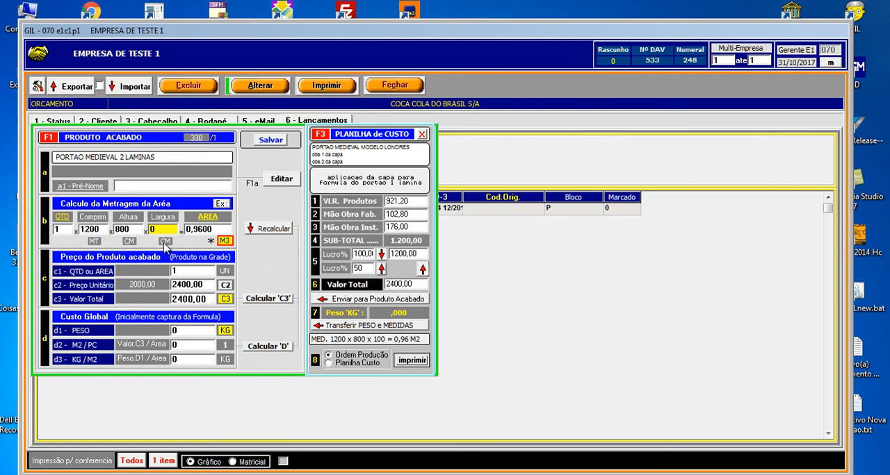
left_click(224, 240)
left_click(130, 230)
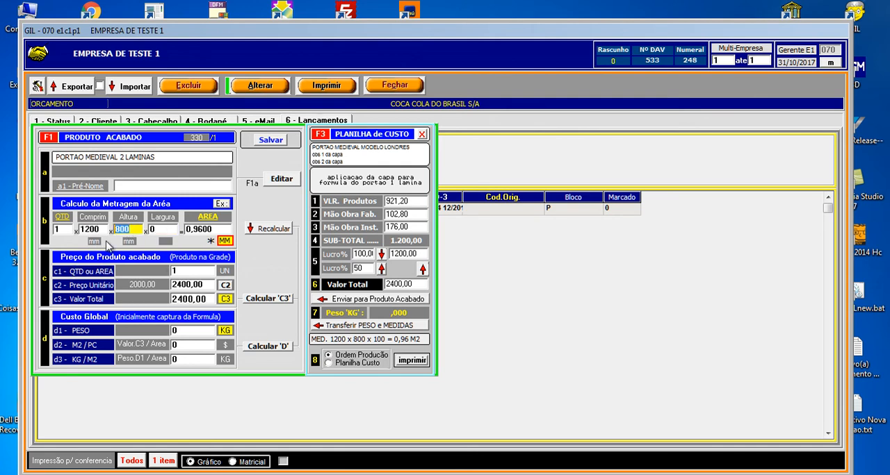
left_click(225, 241)
left_click(224, 241)
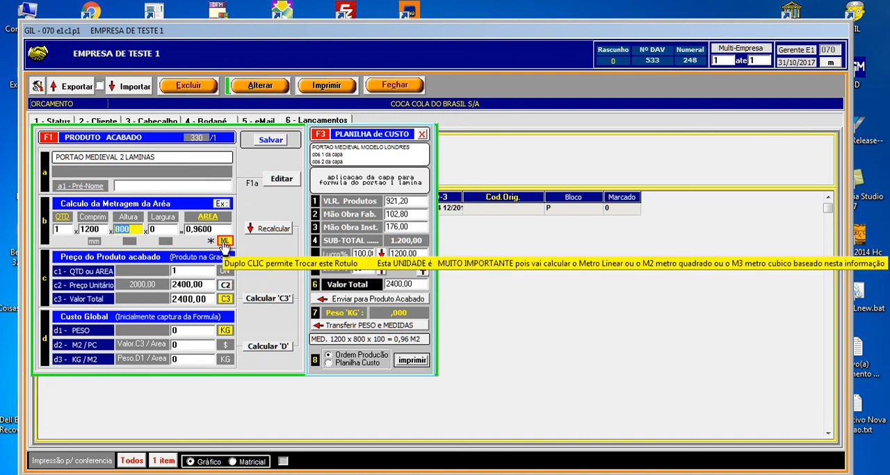
double_click(224, 241)
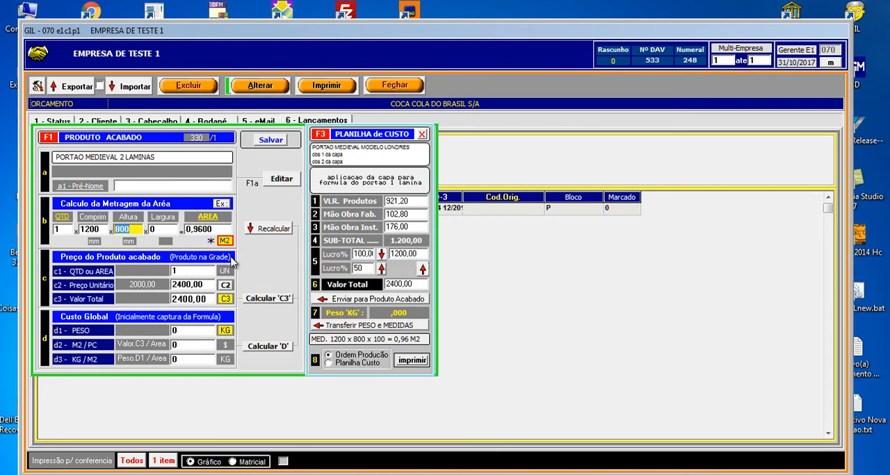
- Set the gate's length to 3000 and height to 180 mm in the area calculation
left_click(103, 231)
double_click(103, 231)
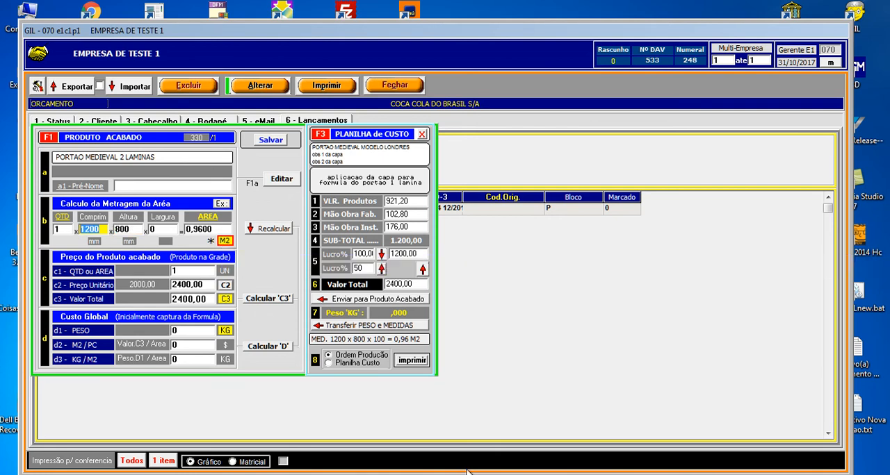
type("3000")
key("Return")
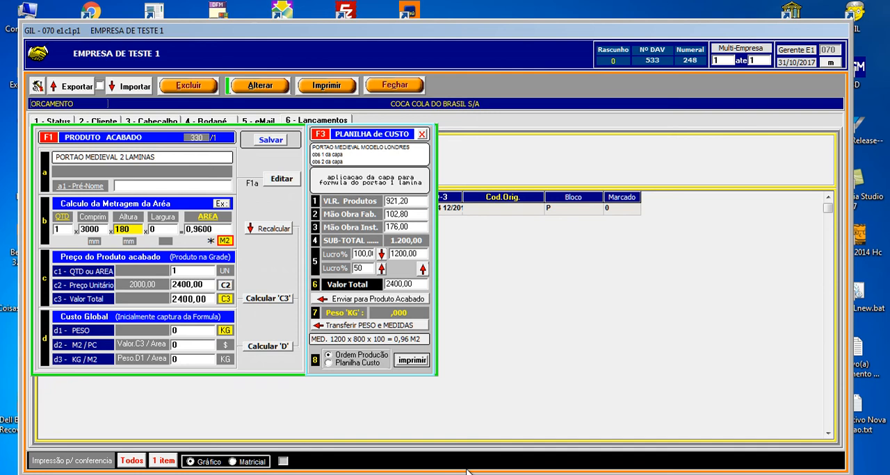
key("Return")
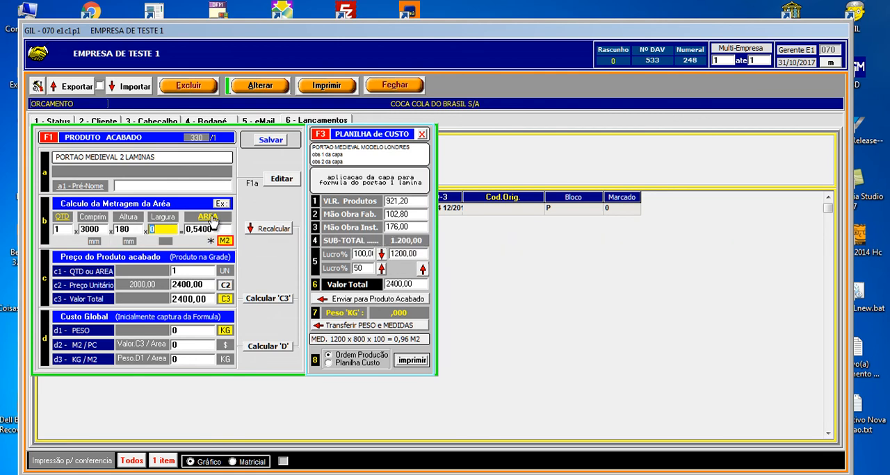
- Recalculate the finished product's C3 and D1 values from the change in area, and close the recalculation window
left_click(271, 229)
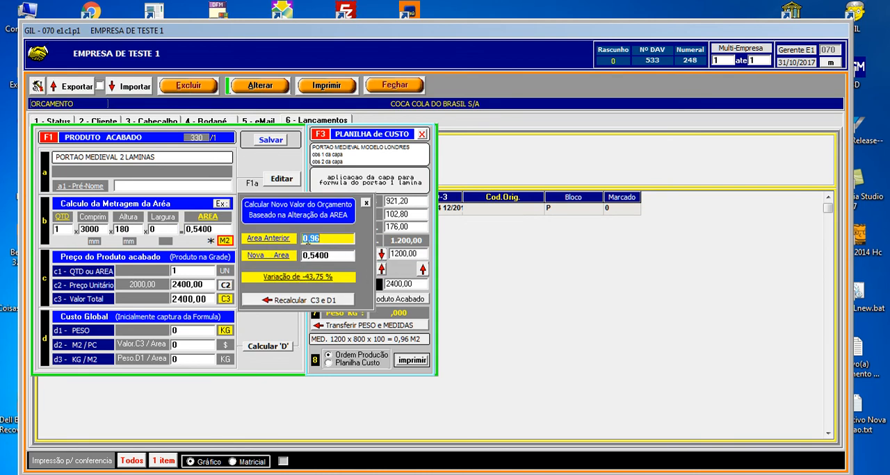
left_click(298, 305)
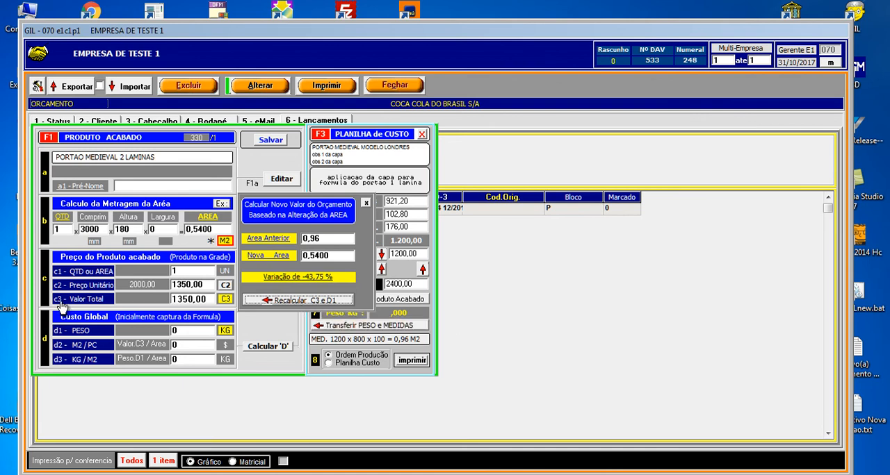
left_click(366, 203)
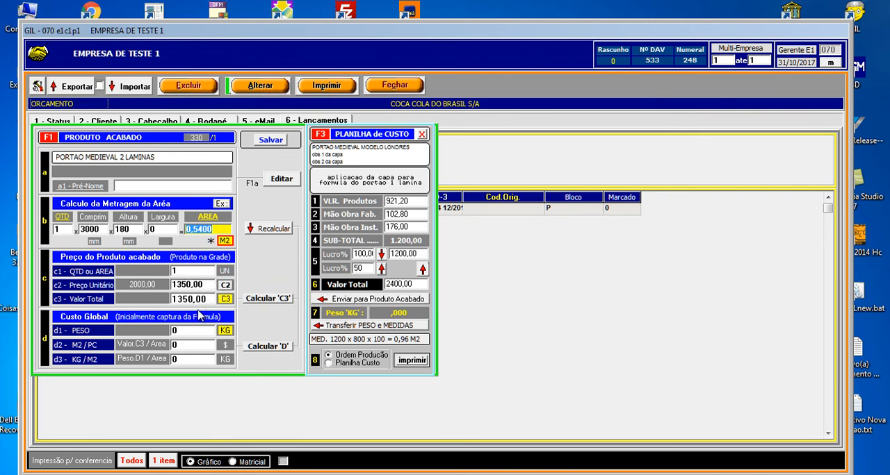
- Calculate the product's C3 value and resend the cost sheet's 2400,00 total to the finished product
left_click(266, 305)
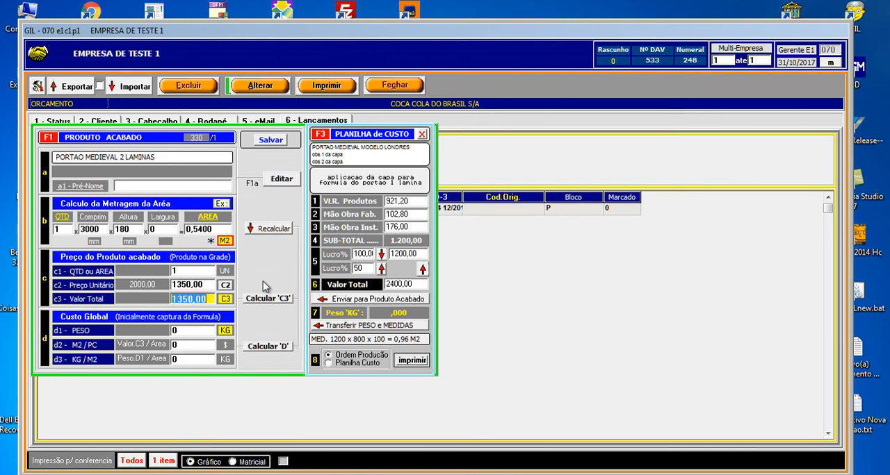
left_click(263, 228)
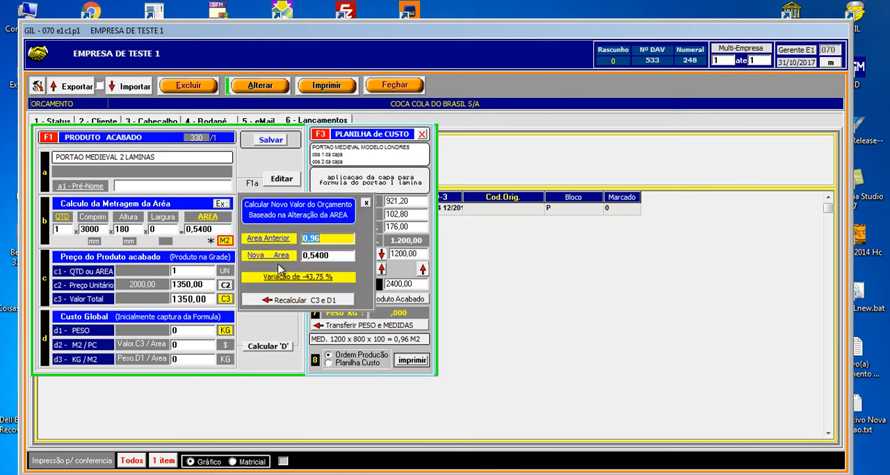
left_click(365, 203)
left_click(270, 303)
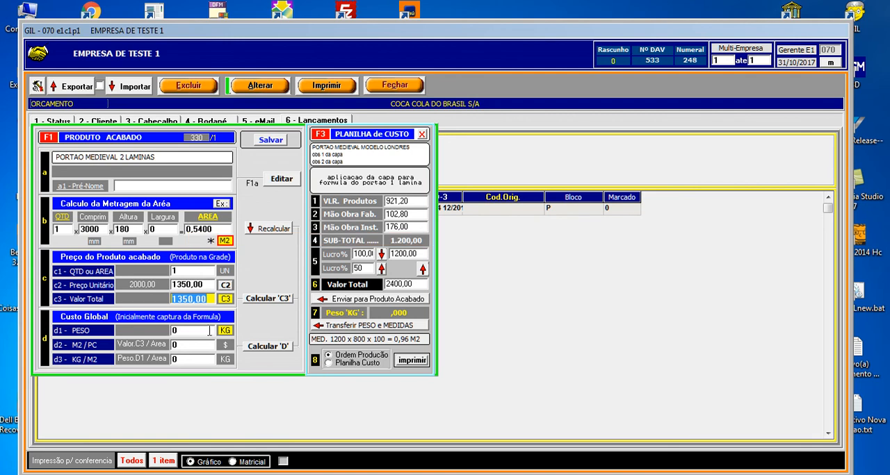
left_click(392, 303)
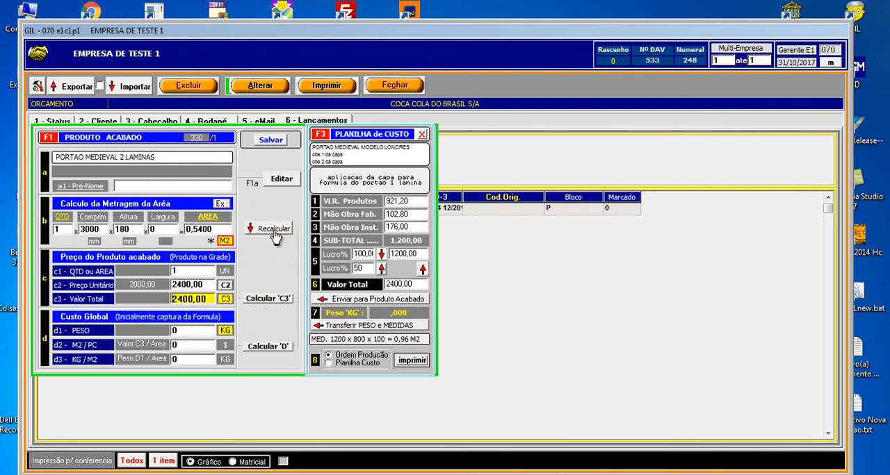
- Try to calculate the finished product's global cost (D) without a weight entered
left_click(278, 348)
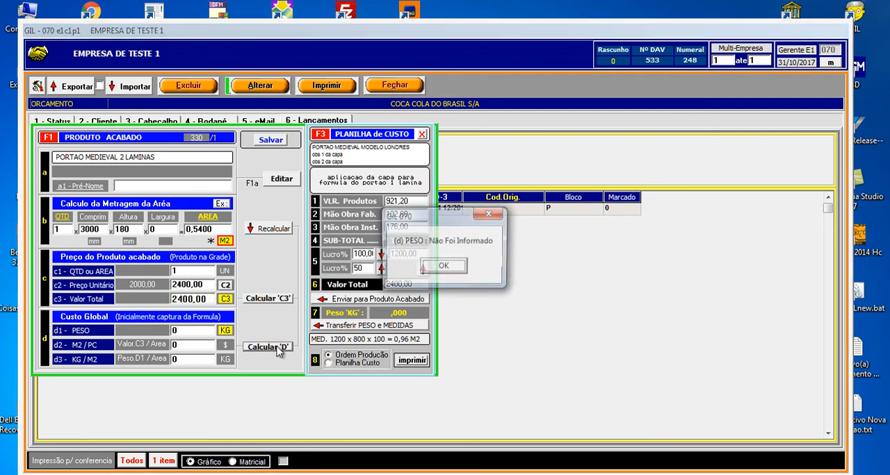
left_click(454, 267)
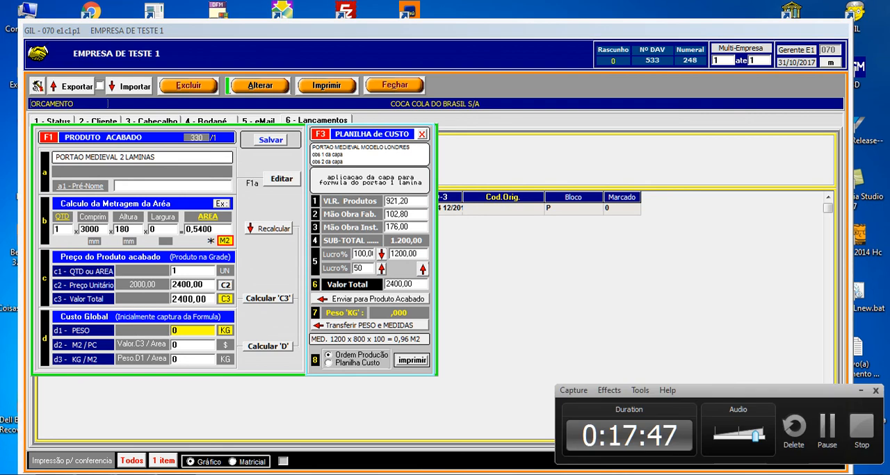
left_click(821, 428)
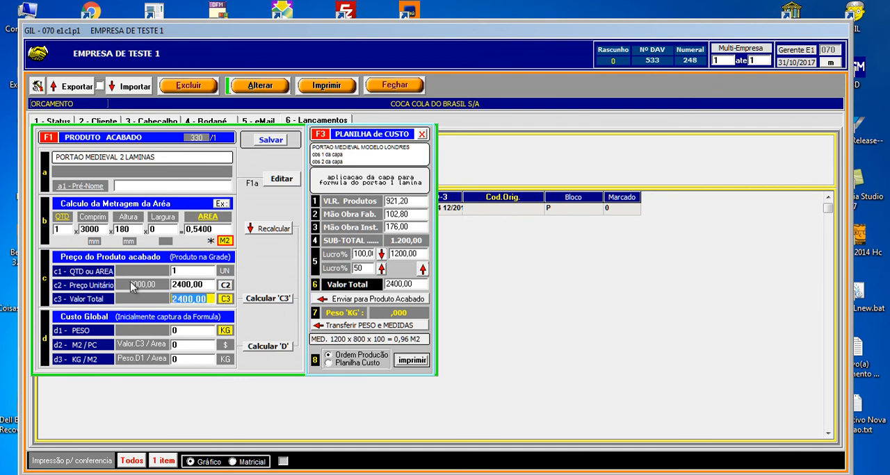
- Recalculate C3 and D1 for the new area of 0,5400 against the previous 0,96
left_click(269, 231)
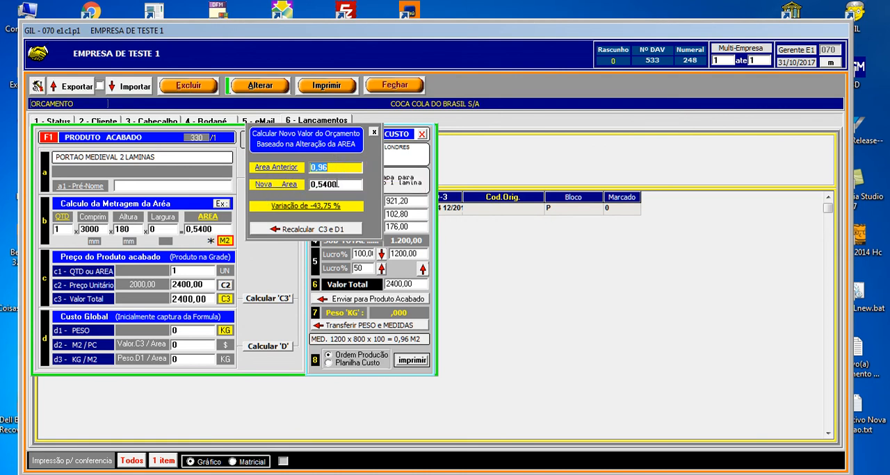
key("Tab")
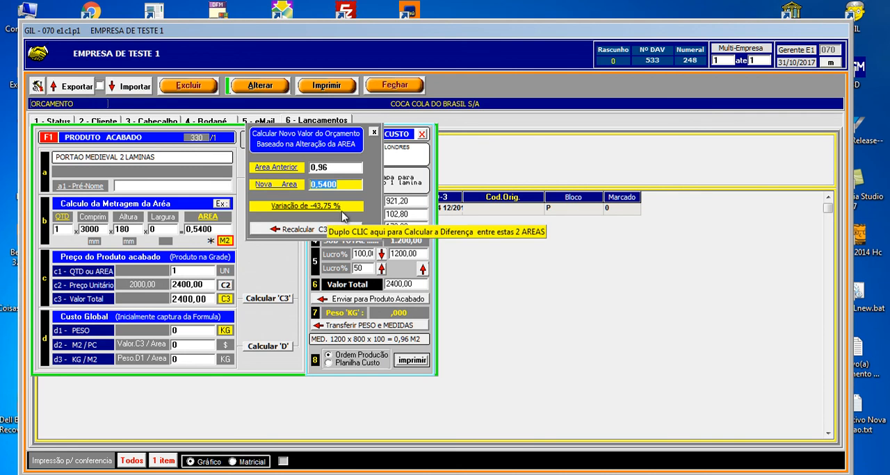
left_click(327, 229)
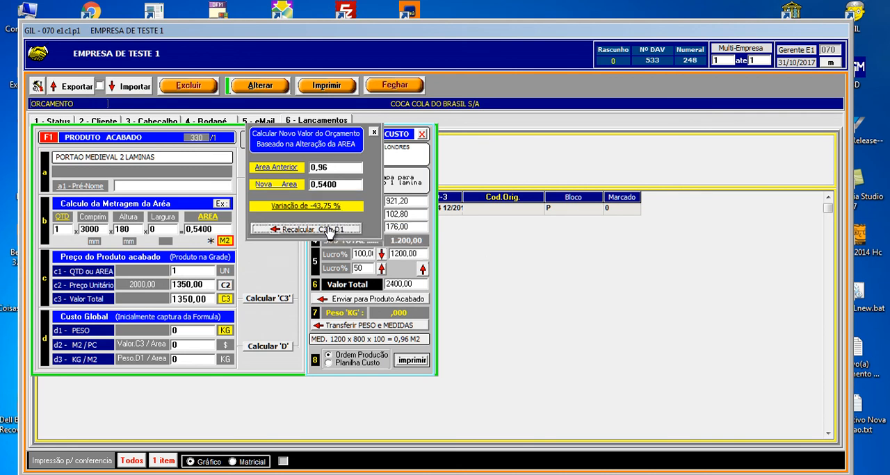
left_click(374, 132)
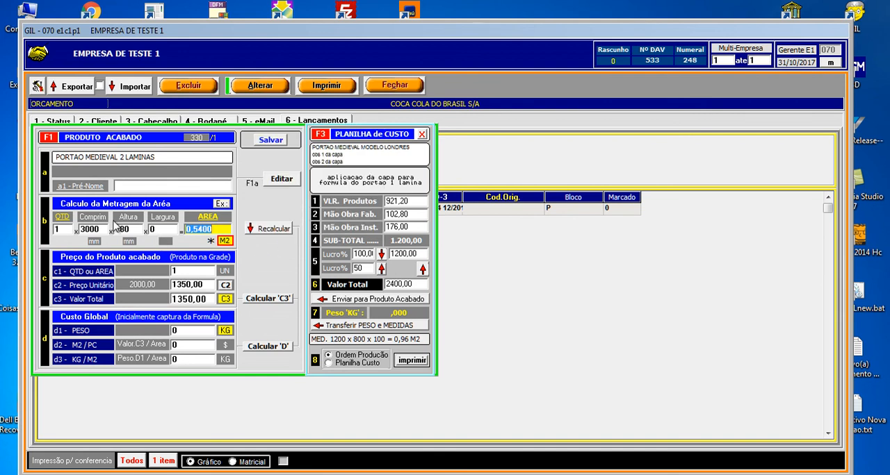
- Restore the product's price from the cost sheet's 2400,00 total, and check the area variation without applying it
left_click(156, 229)
type("6")
left_click(347, 303)
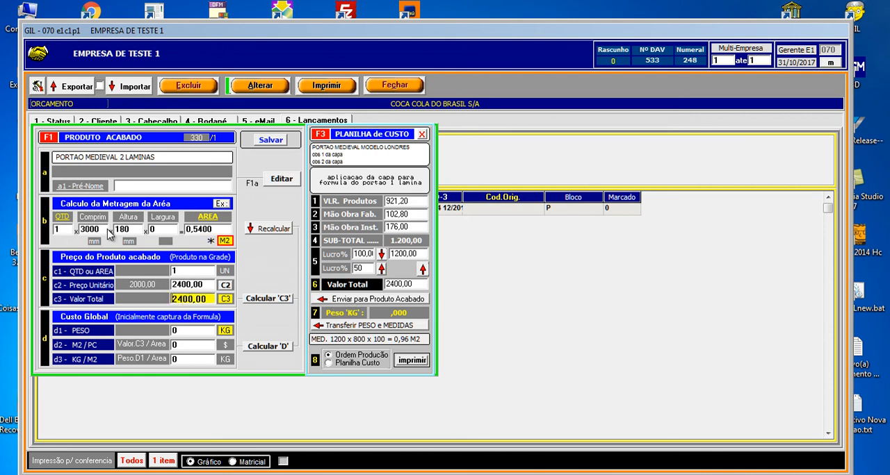
left_click(262, 229)
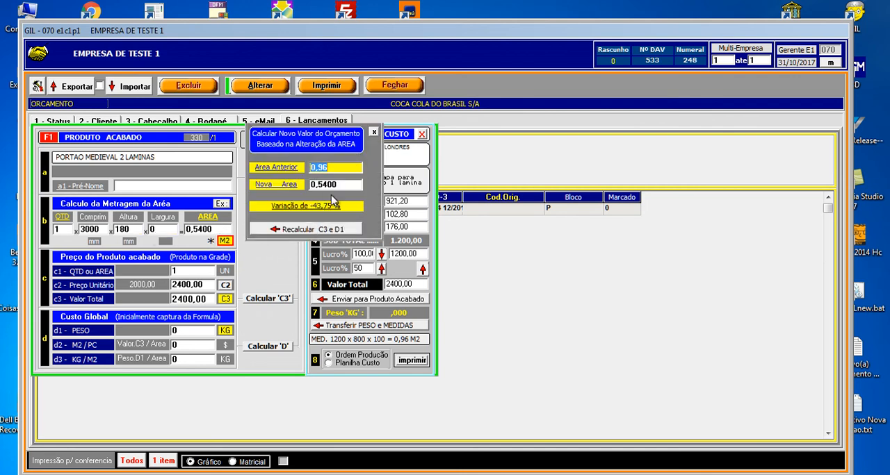
left_click(373, 134)
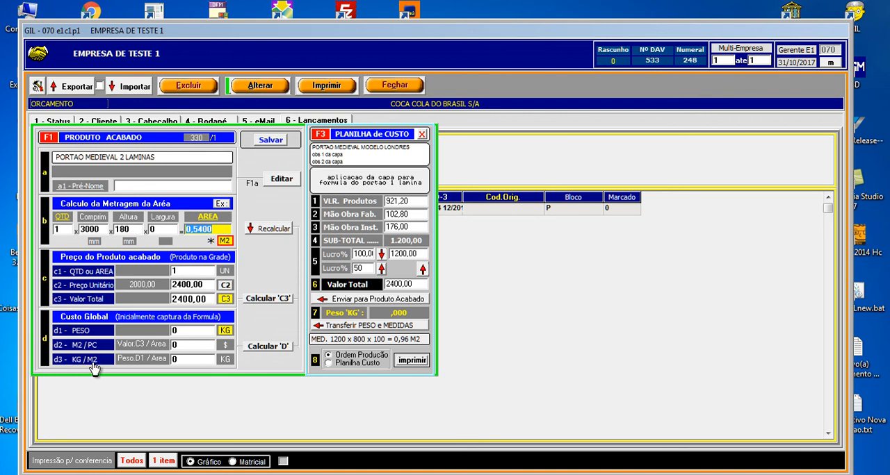
- Set the finished product's weight (d1 - PESO) to 50 KG and calculate its global cost (D)
left_click(273, 352)
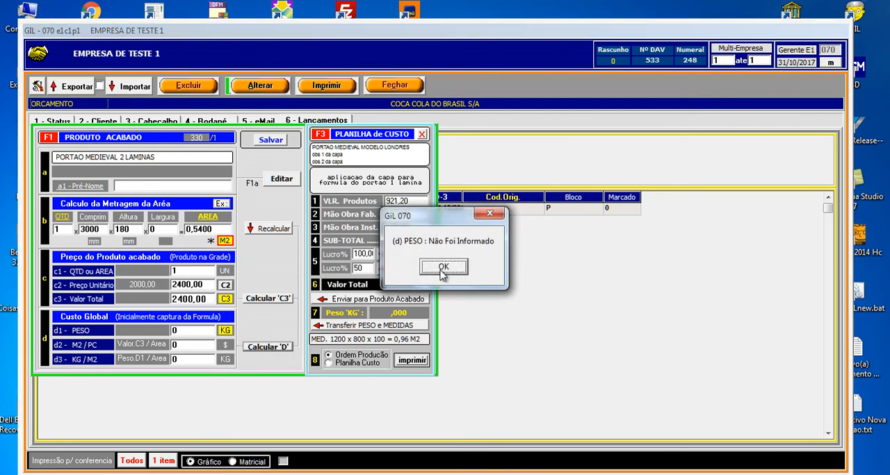
left_click(443, 268)
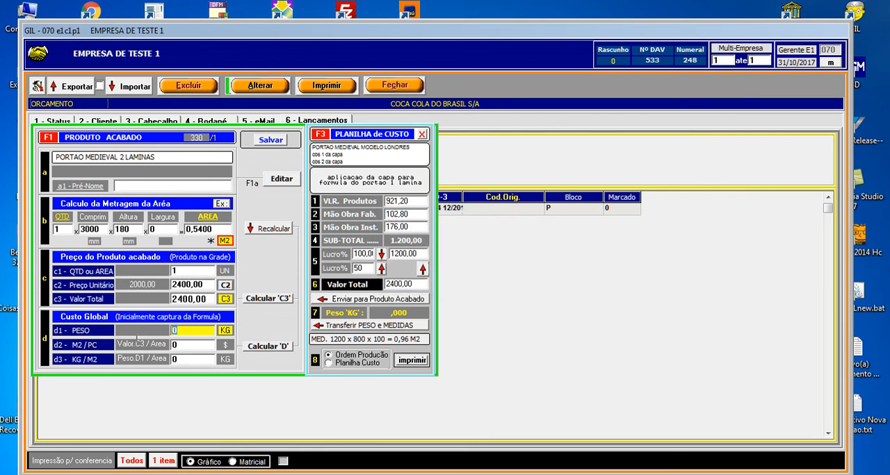
type("50")
left_click(259, 351)
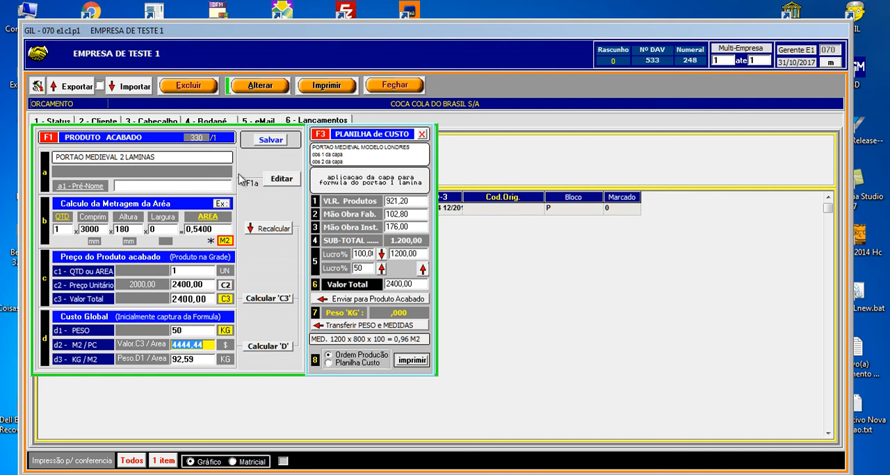
- Save the finished product, and close its cost sheet and formula to return to the budget's item list
left_click(277, 143)
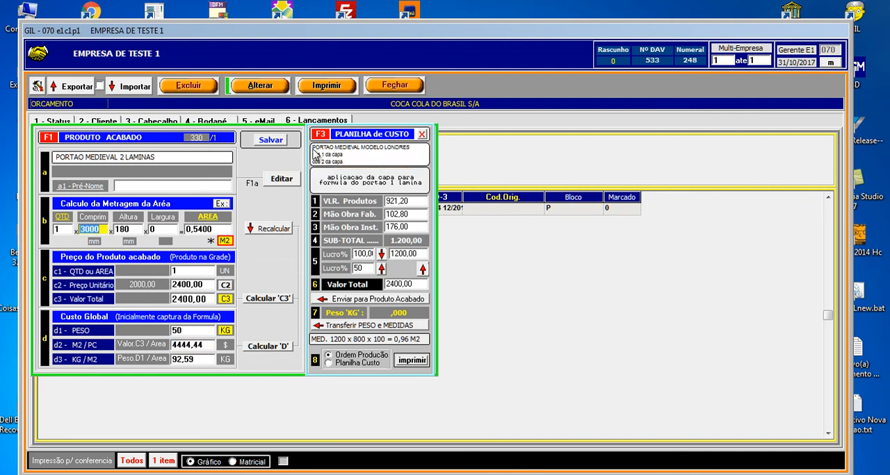
left_click(422, 134)
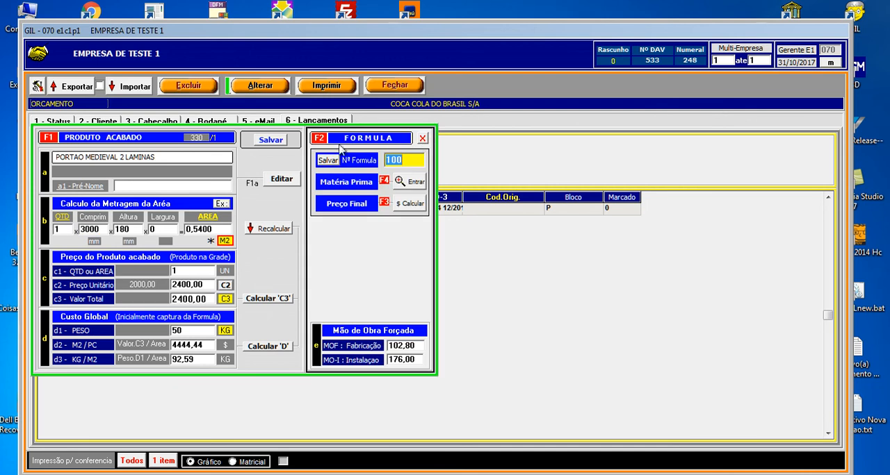
left_click(422, 138)
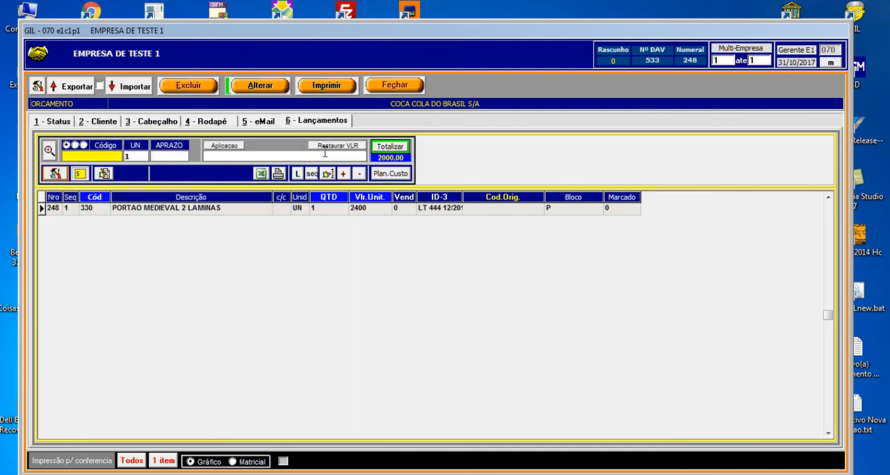
- Check the PORTAO MEDIEVAL 2 LAMINAS item's unit value, and preview the budget's printout down to its total
left_click(208, 210)
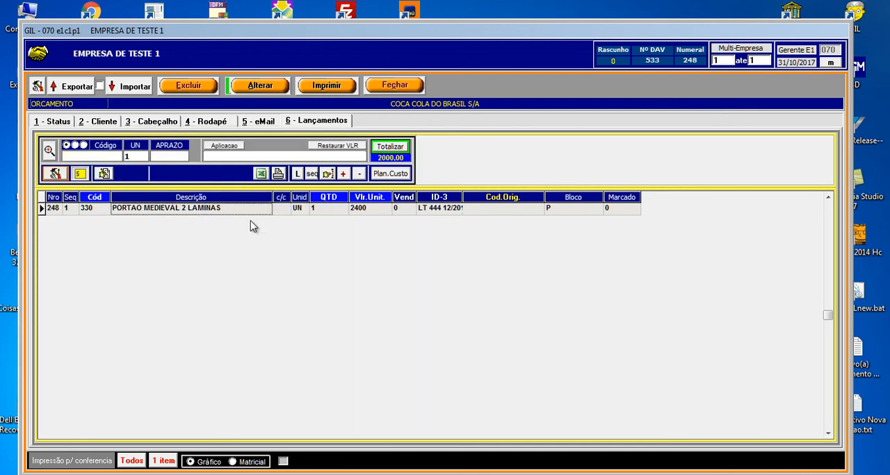
left_click(355, 212)
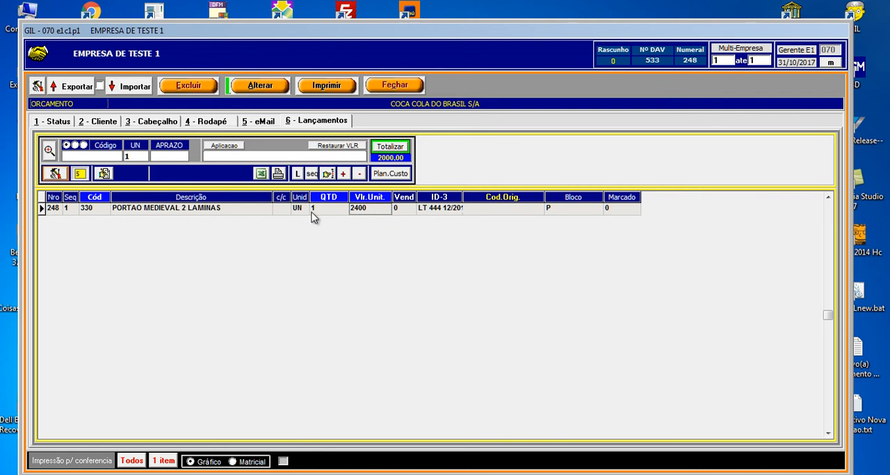
left_click(262, 214)
left_click(326, 86)
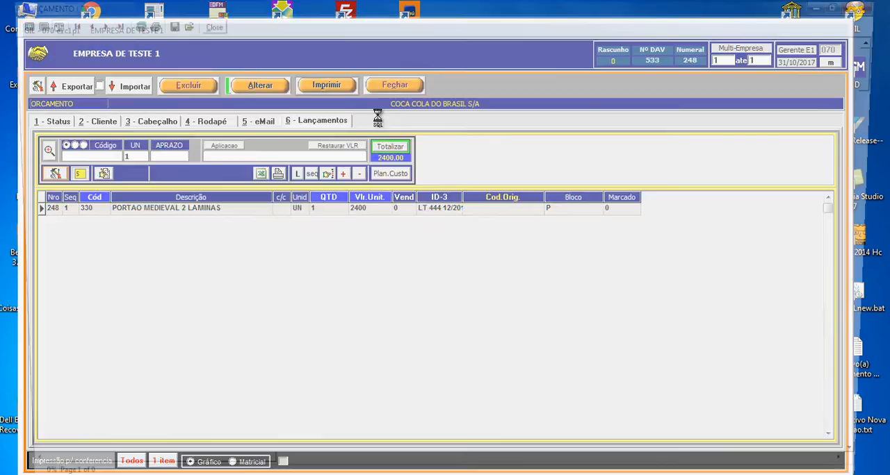
scroll(888, 203, "down", 3)
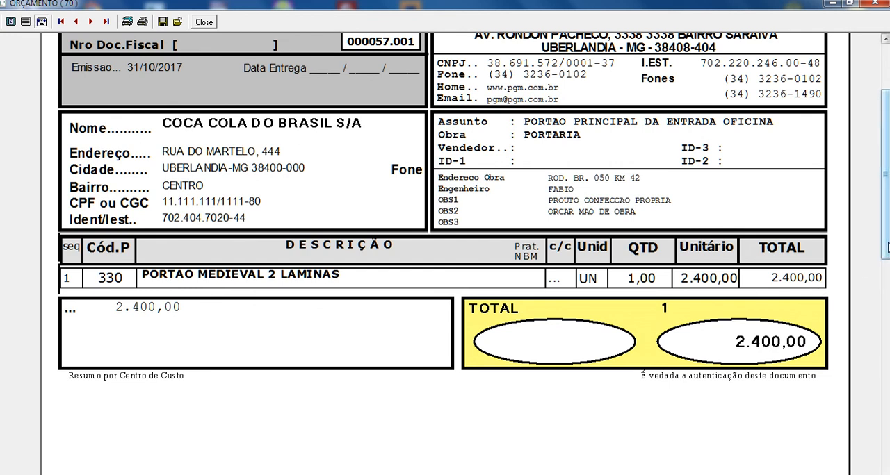
scroll(812, 154, "up", 3)
left_click(204, 21)
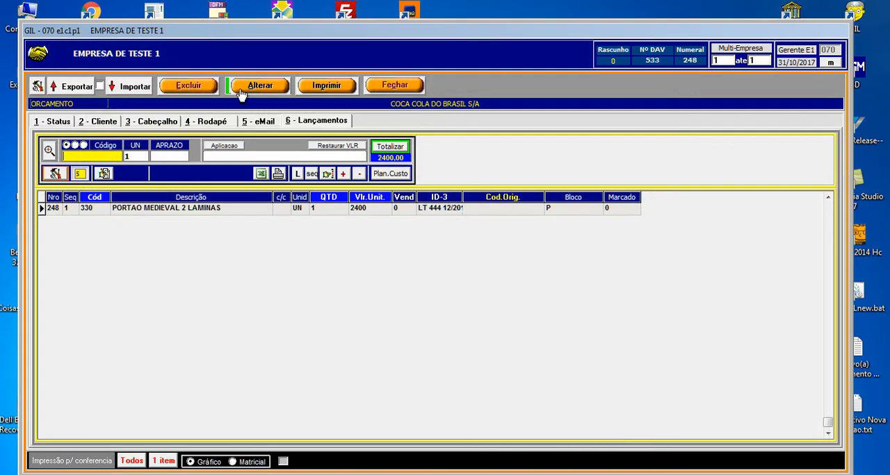
- Review the gate's saved measurements and costs in its cost sheet, and preview the budget's printout again
left_click(399, 178)
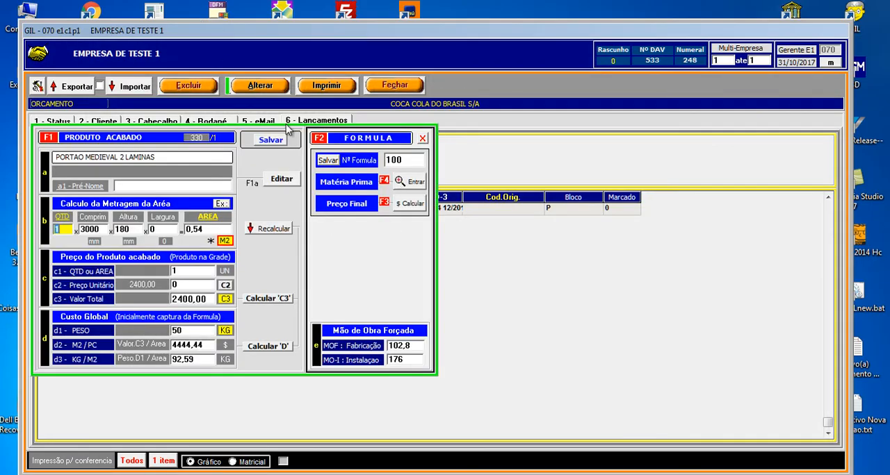
left_click(423, 139)
left_click(261, 210)
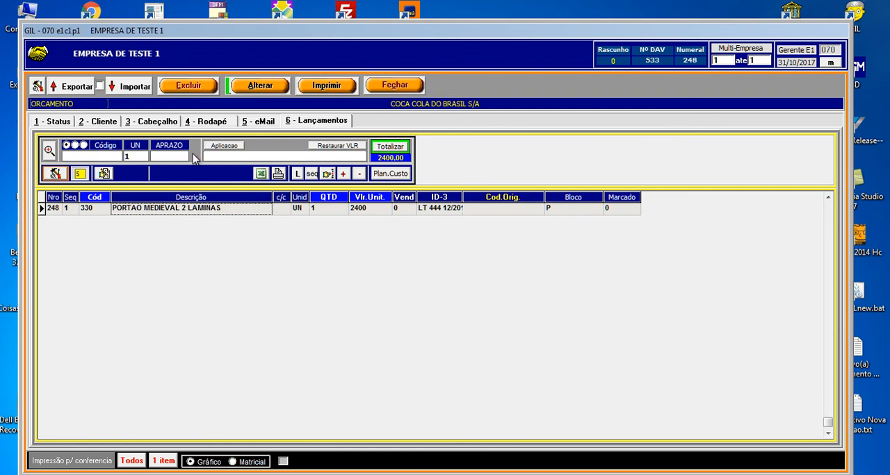
left_click(324, 87)
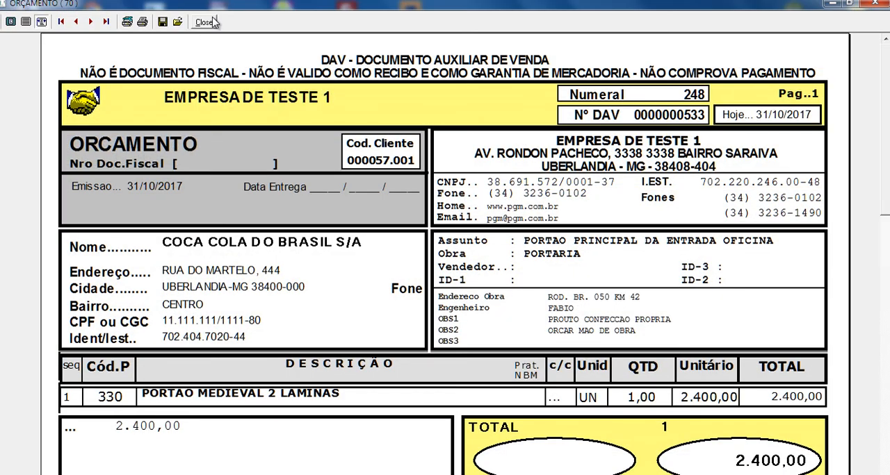
left_click(205, 22)
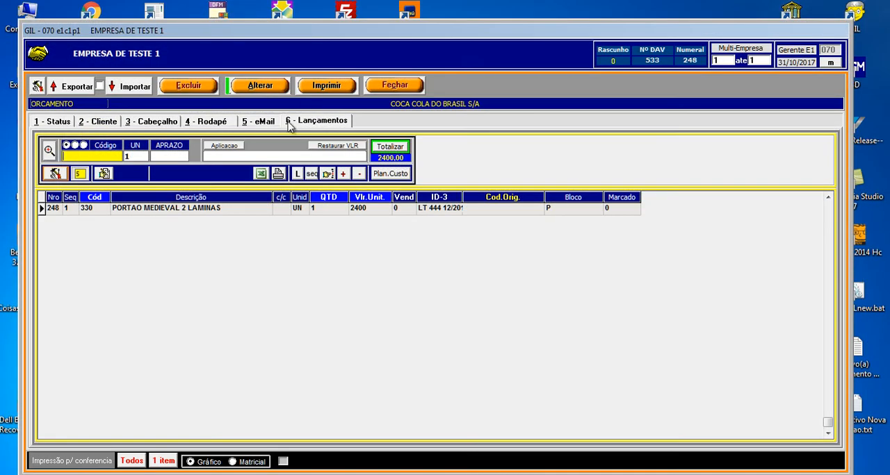
- Set the budget's print model to 08 Modelo Ferragem and memorize the print configuration
left_click(37, 91)
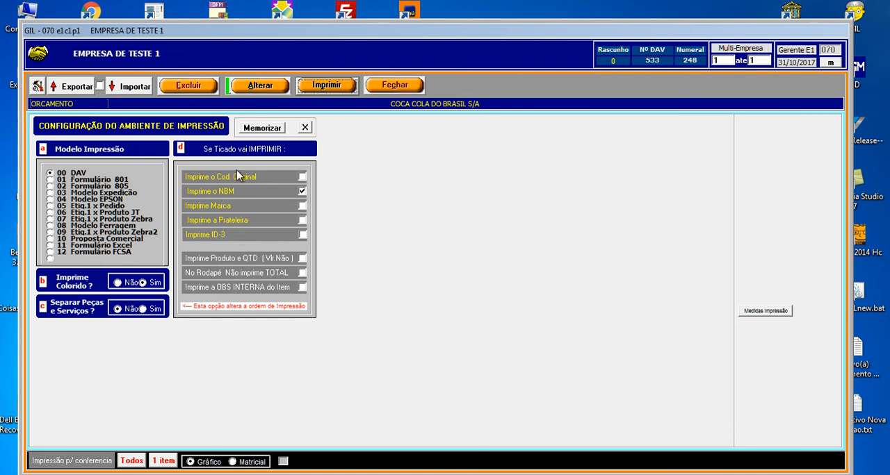
left_click(51, 227)
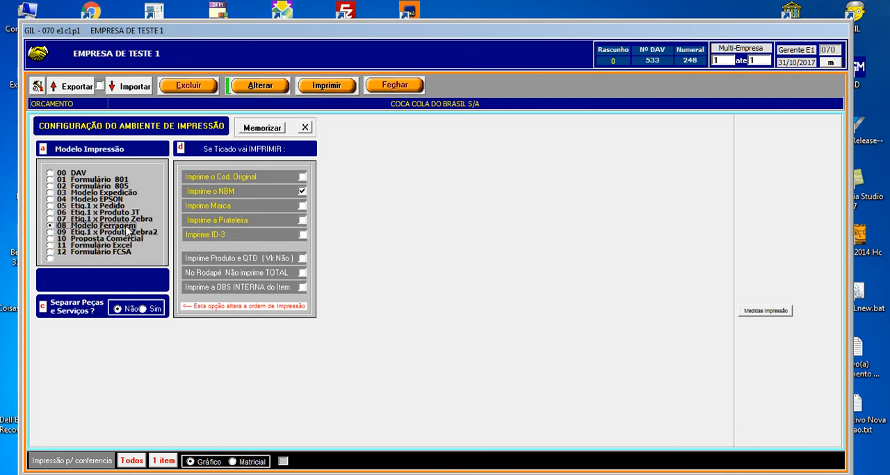
left_click(263, 130)
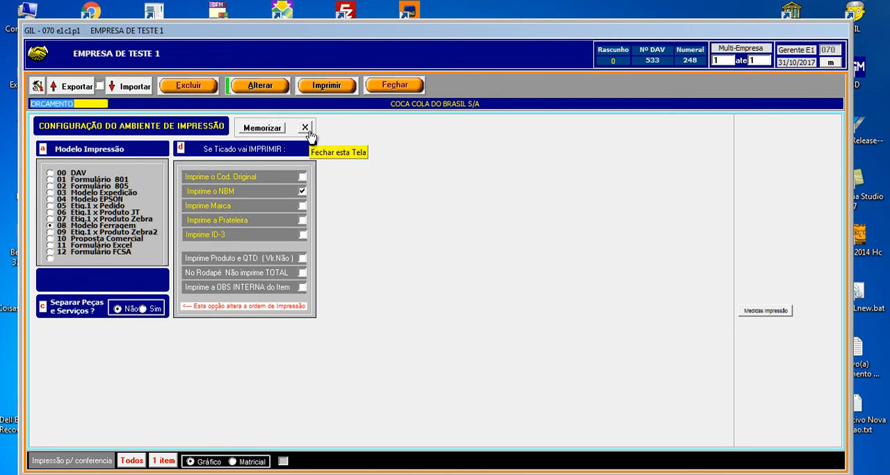
- Close the print configuration, preview the budget's printout in the memorized model, and return to the gate item in the item list
left_click(305, 130)
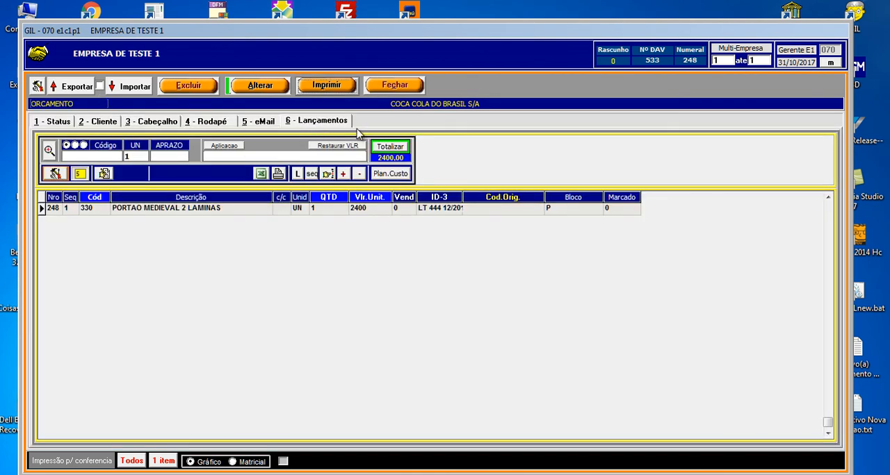
left_click(328, 86)
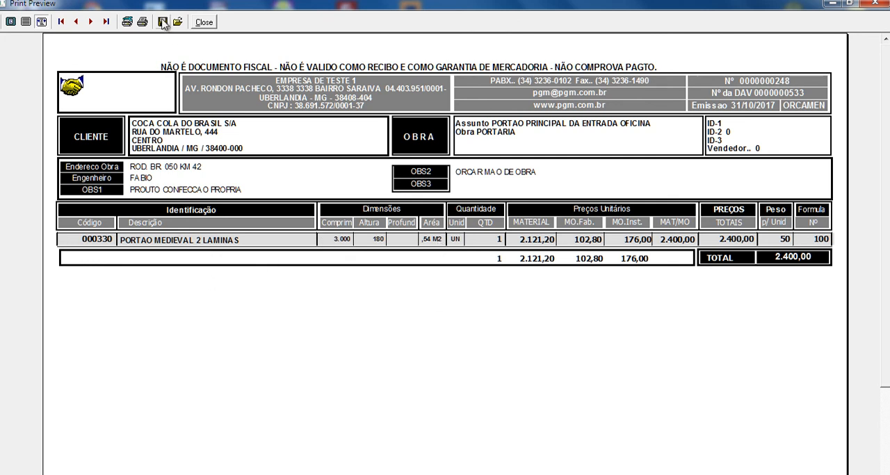
left_click(207, 22)
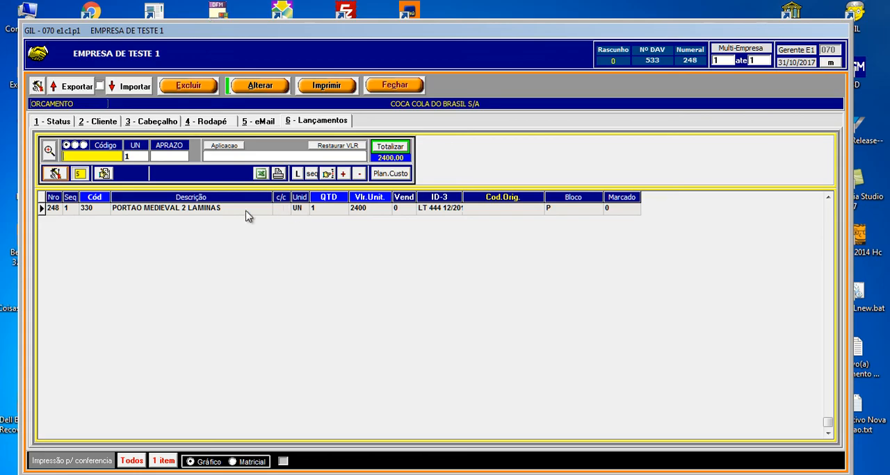
left_click(178, 210)
left_click(327, 212)
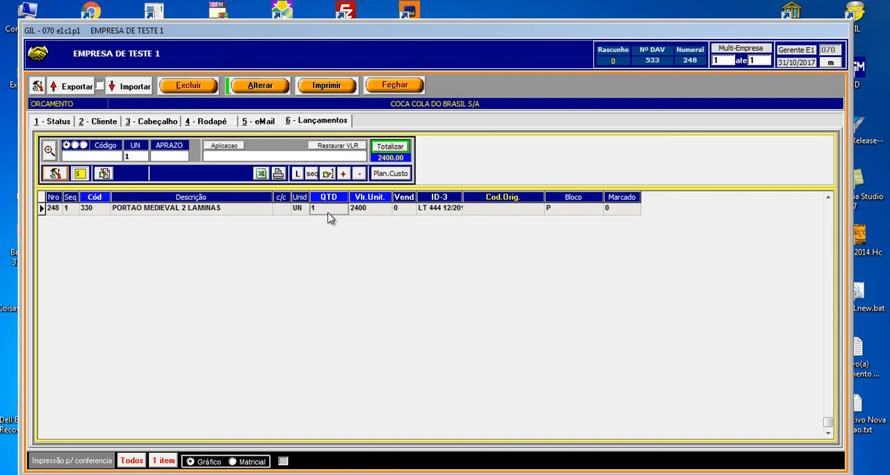
- Set the budget's status to 0002 Aguardando Aprovação, save the change and close the budget
left_click(255, 90)
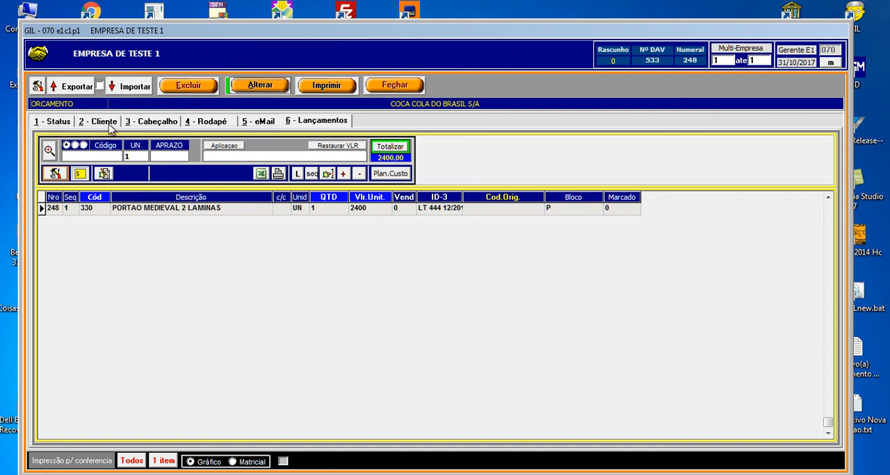
left_click(60, 123)
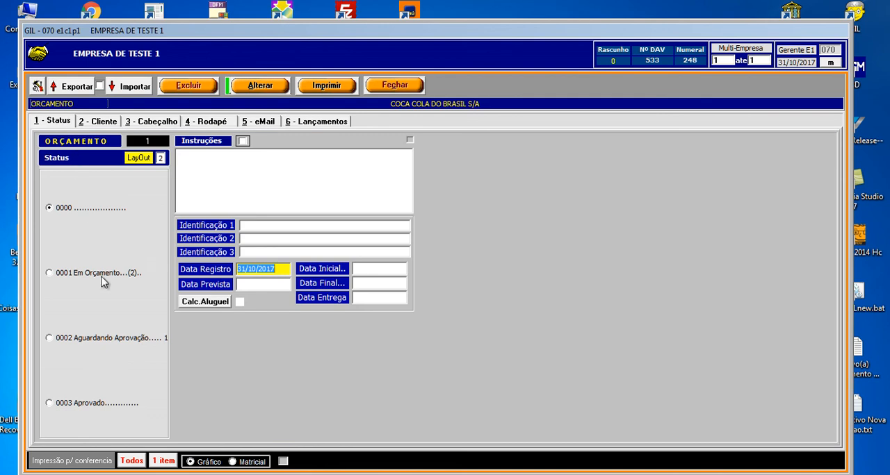
left_click(84, 275)
left_click(86, 339)
left_click(275, 90)
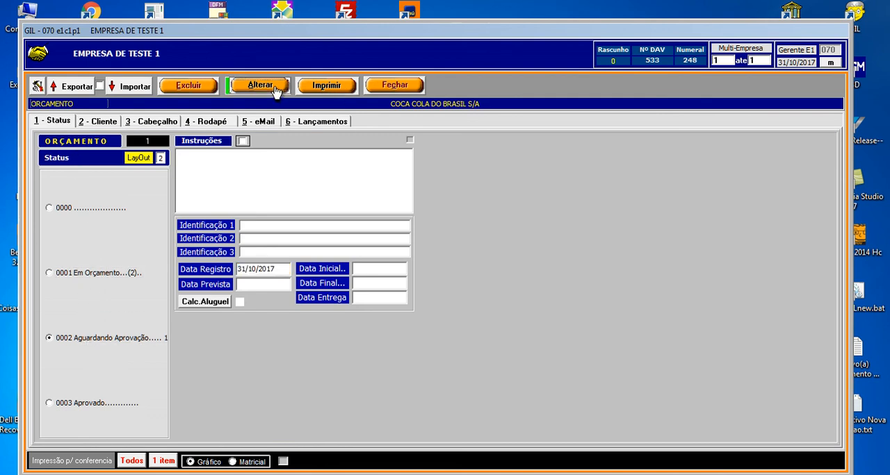
left_click(412, 86)
- Refresh the list of works and services, and open the COCA COLA DO BRASIL S/A budget to check its items before closing it
left_click(406, 194)
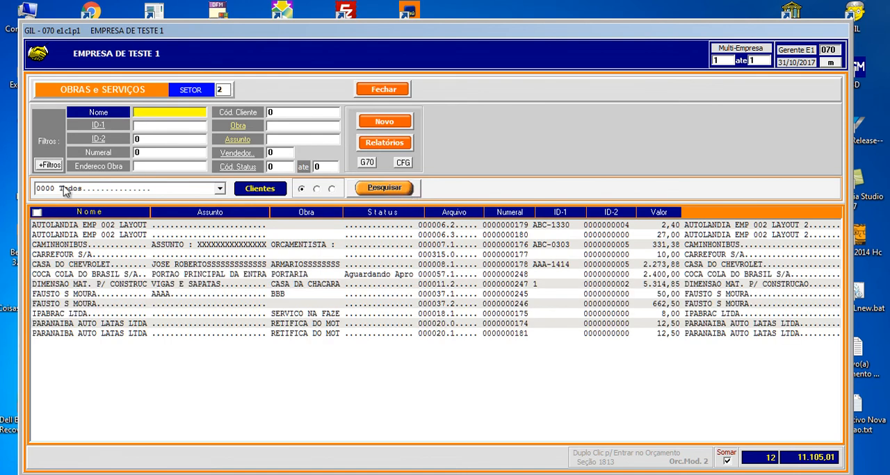
left_click(82, 280)
left_click(84, 275)
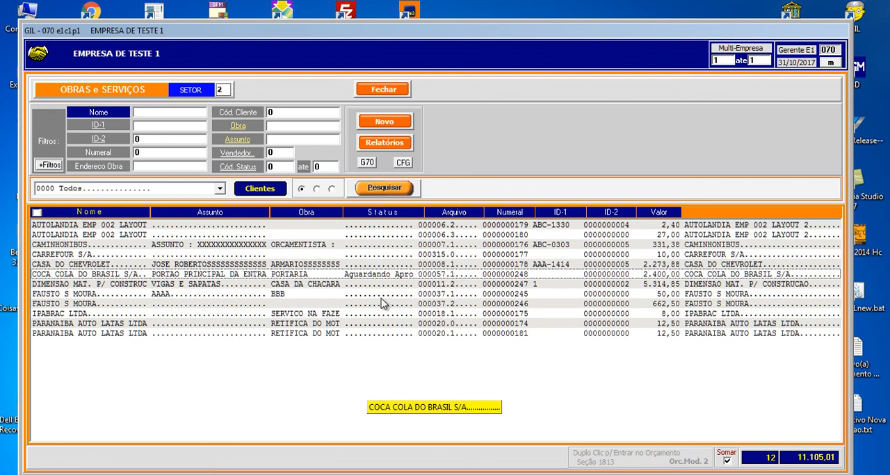
double_click(367, 277)
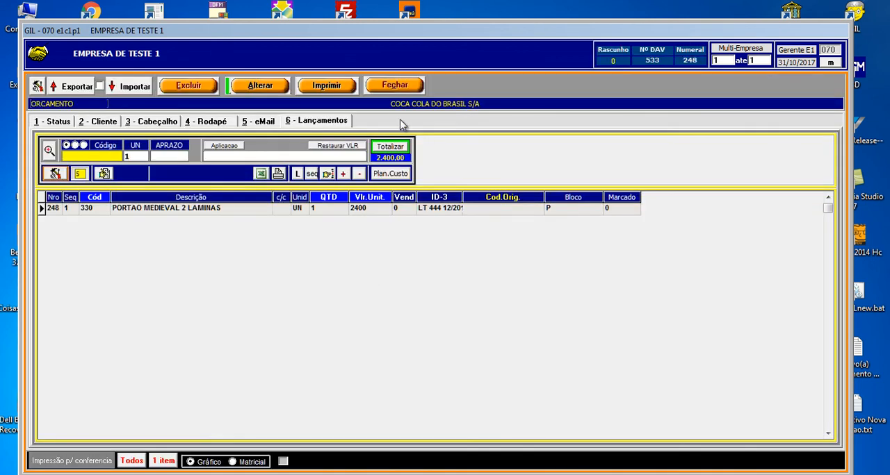
left_click(396, 87)
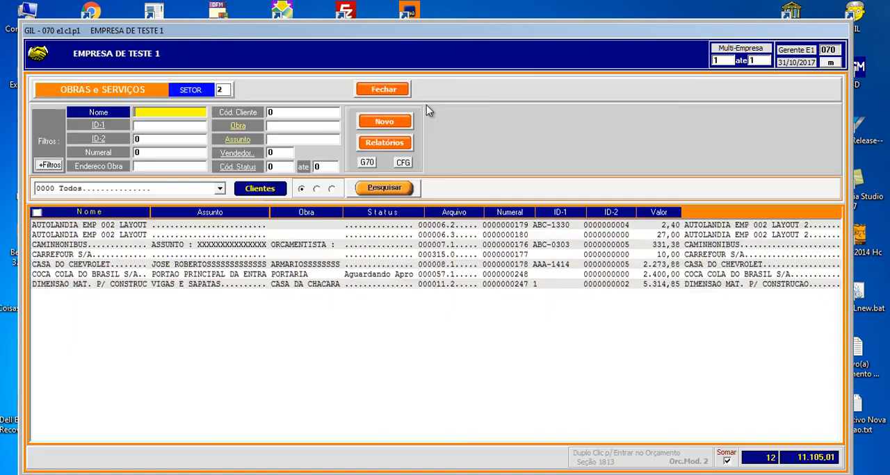
- Show the services stage grid and mark the Comercial stage of the COCA COLA DO BRASIL S/A service as 7 Terceiros
left_click(142, 276)
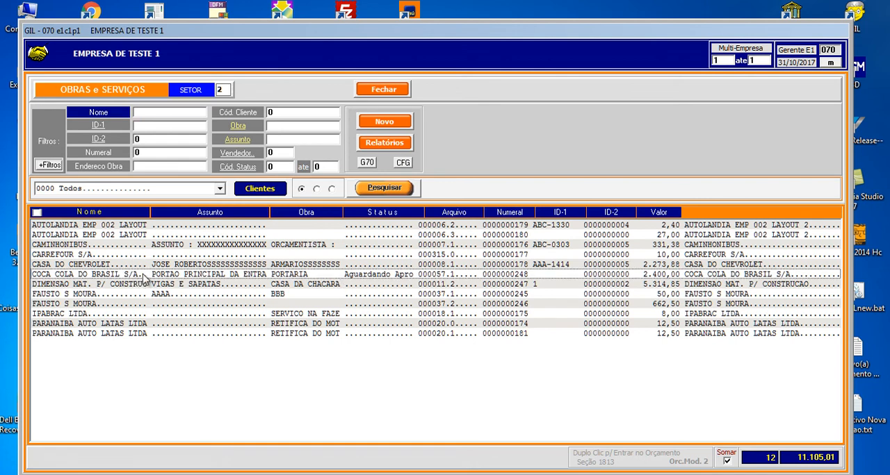
left_click(317, 190)
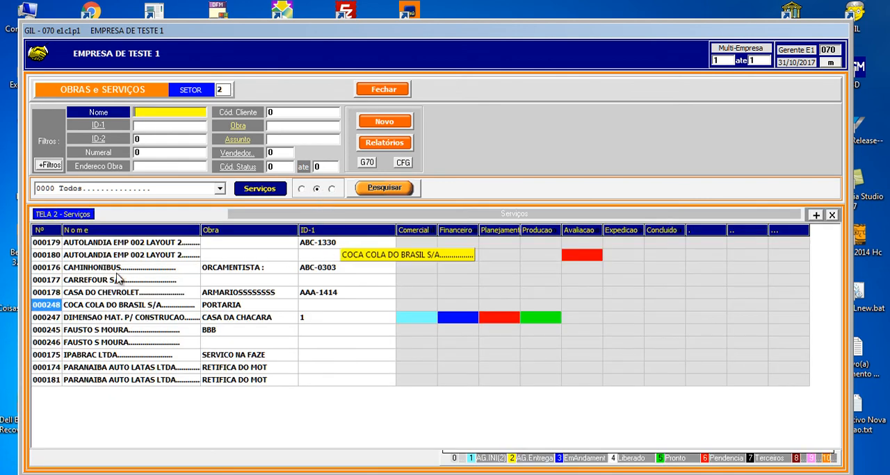
left_click(411, 308)
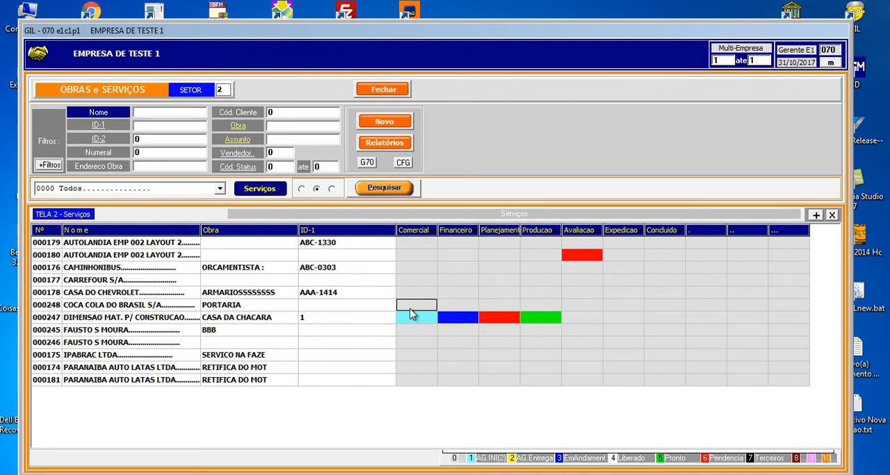
left_click(779, 465)
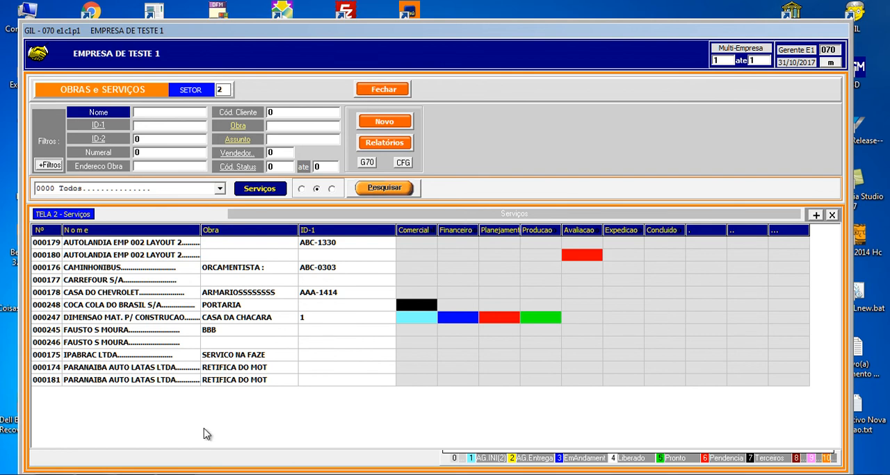
mouse_move(176, 474)
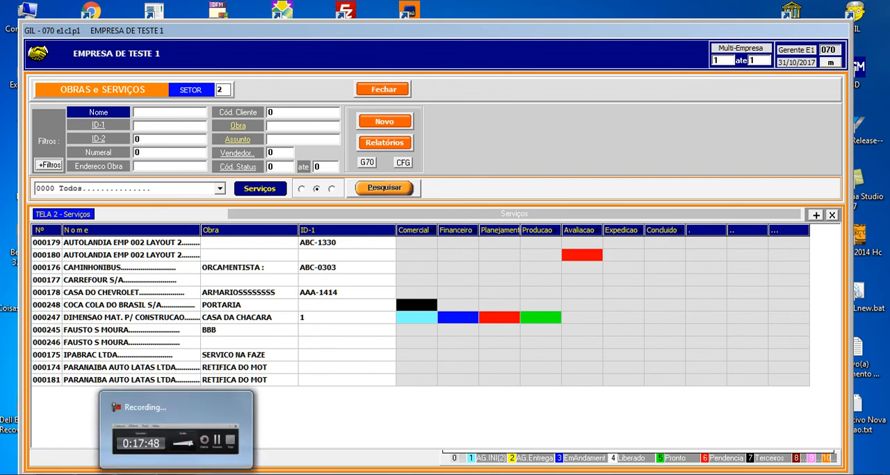
left_click(176, 435)
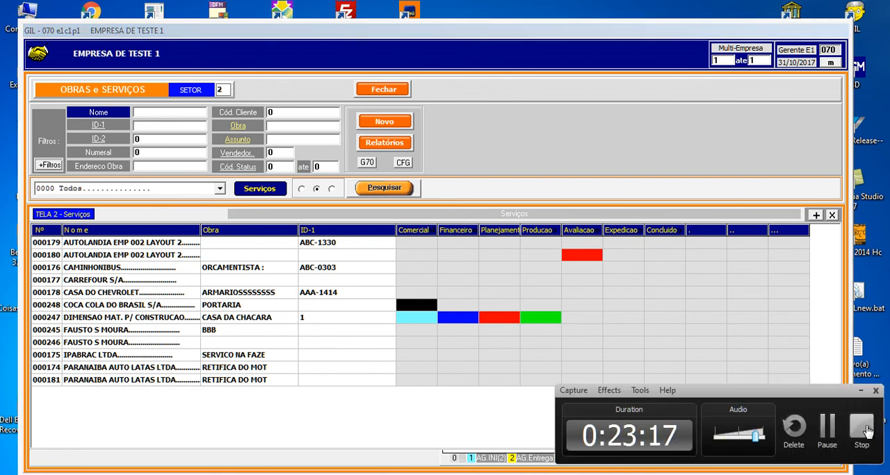